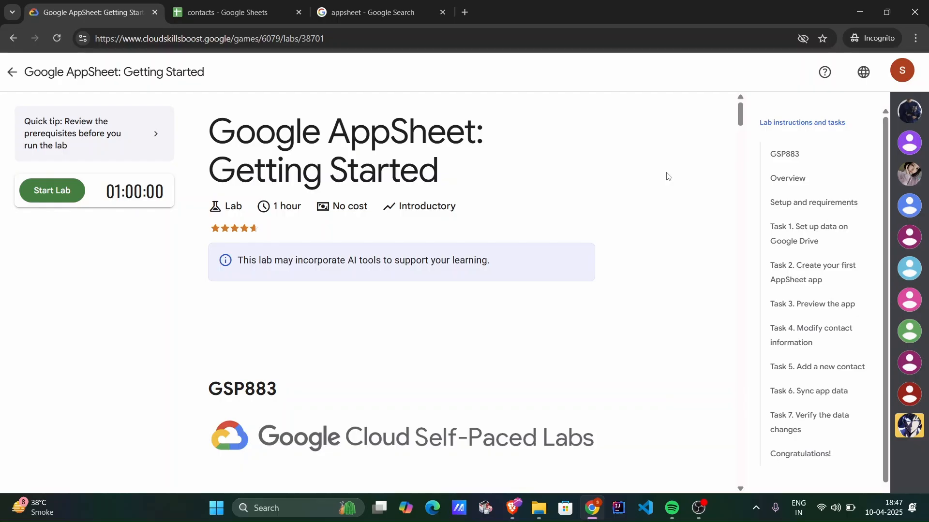
Review the Google AppSheet lab's introduction and the search result's description of AppSheet and its supported data sources.
scroll(600, 238, "down", 1)
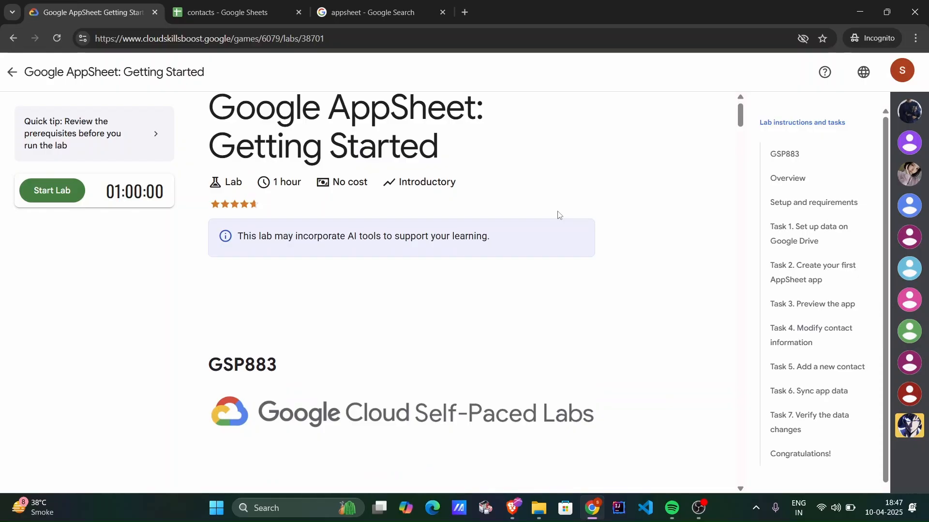
scroll(558, 214, "down", 2)
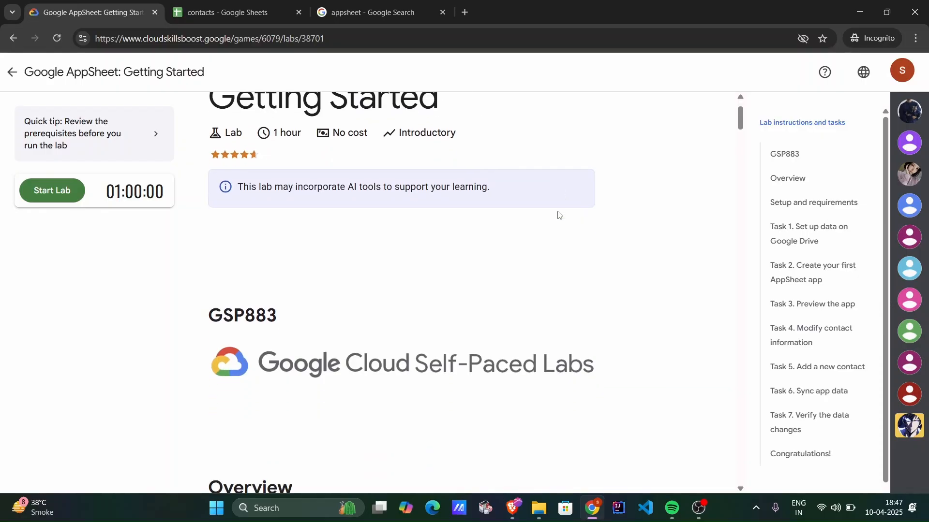
scroll(556, 213, "up", 3)
left_click_drag(320, 122, 484, 129)
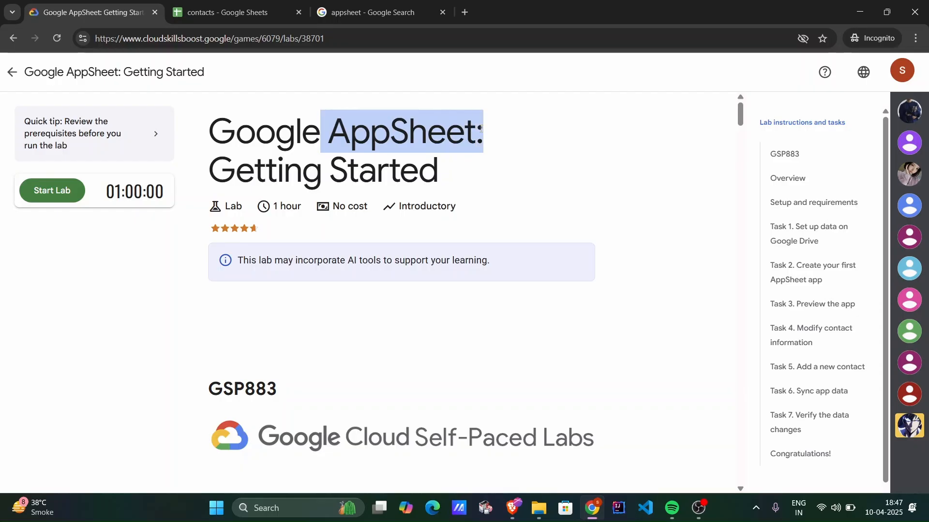
left_click(375, 6)
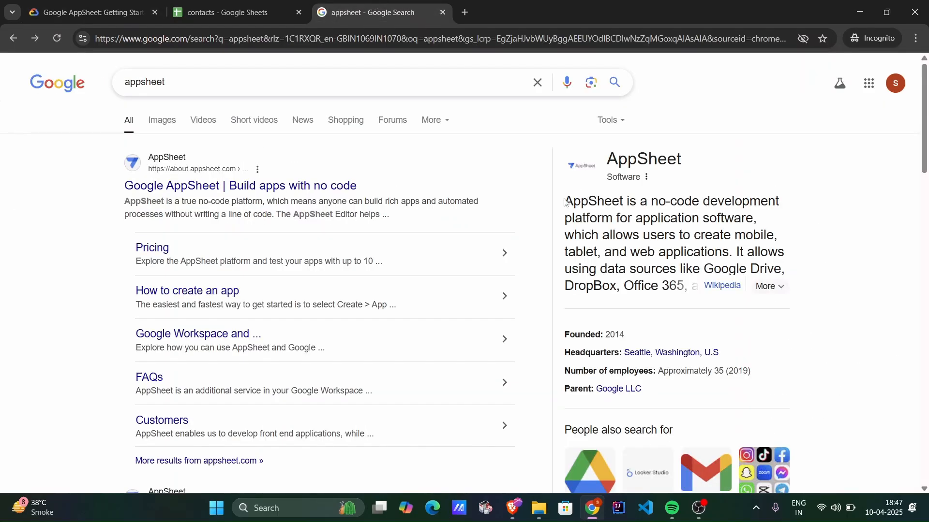
left_click_drag(565, 202, 792, 255)
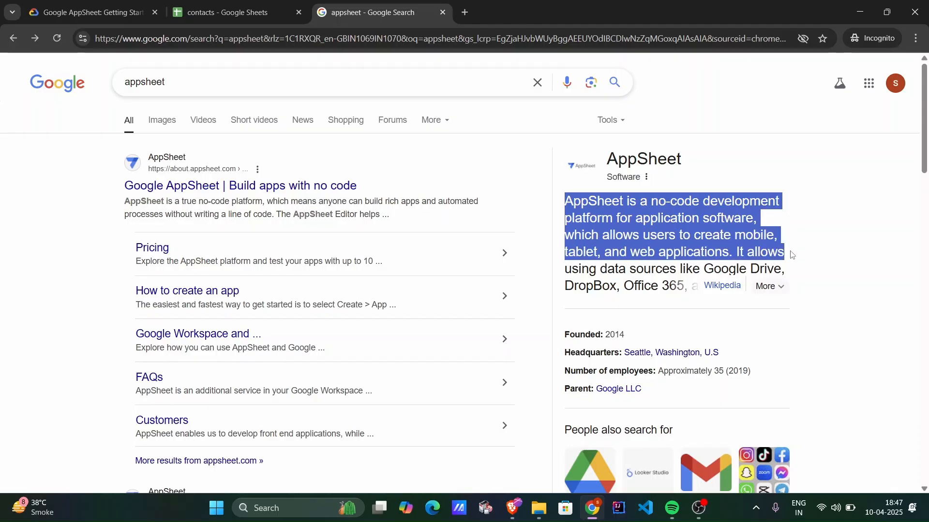
left_click(792, 255)
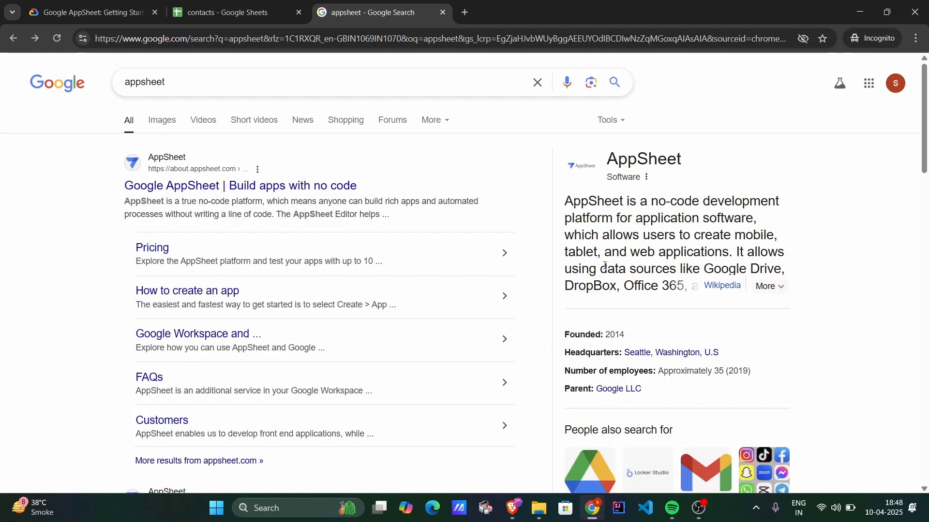
left_click_drag(604, 265, 788, 271)
left_click(788, 271)
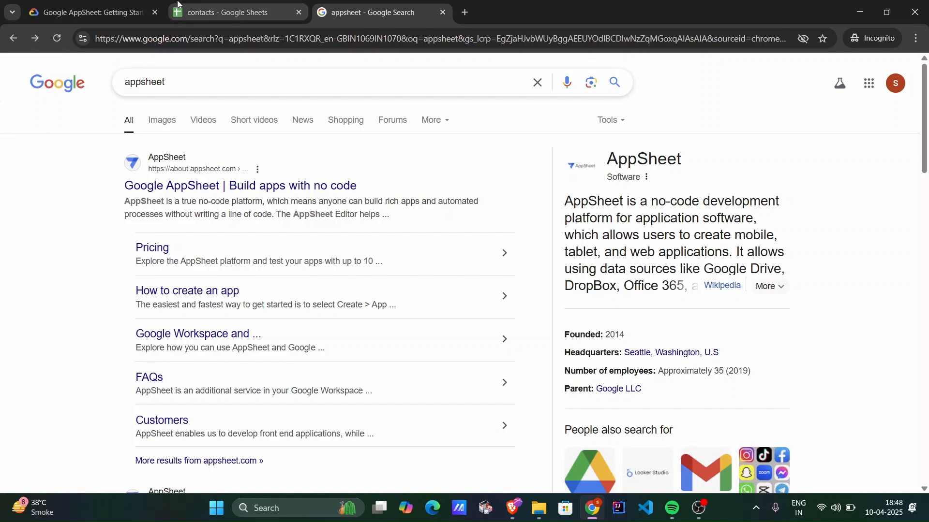
Start the Google AppSheet: Getting Started lab and open AppSheet, continuing past the private browsing notice to sign in with Google.
left_click(115, 11)
scroll(320, 226, "down", 2)
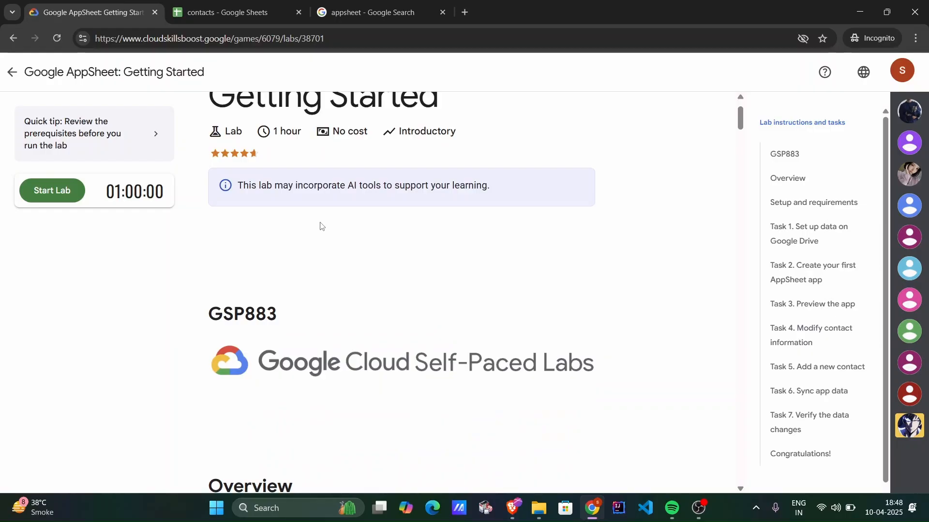
left_click(46, 192)
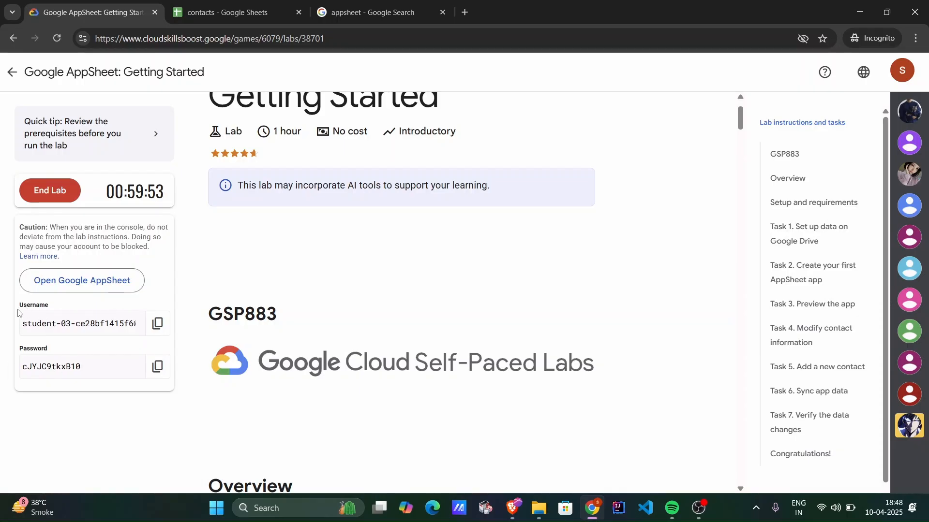
left_click(80, 281)
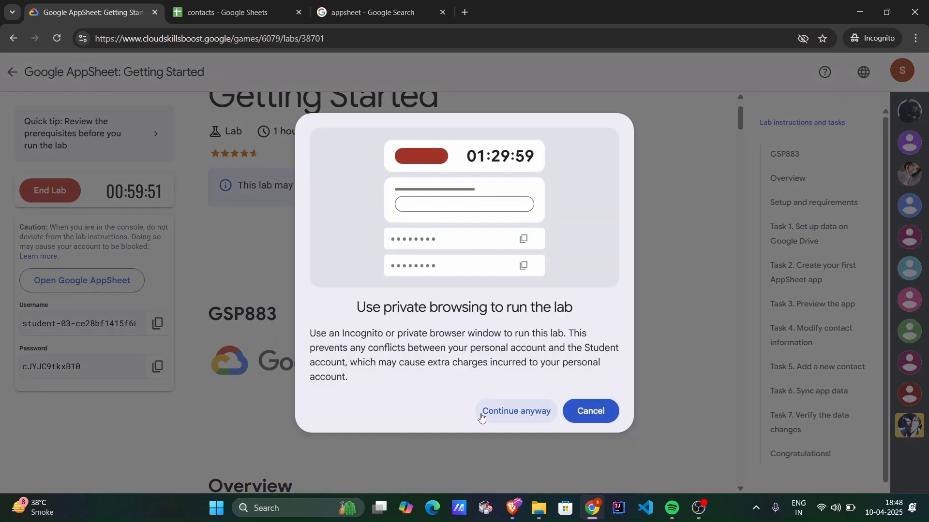
left_click(507, 411)
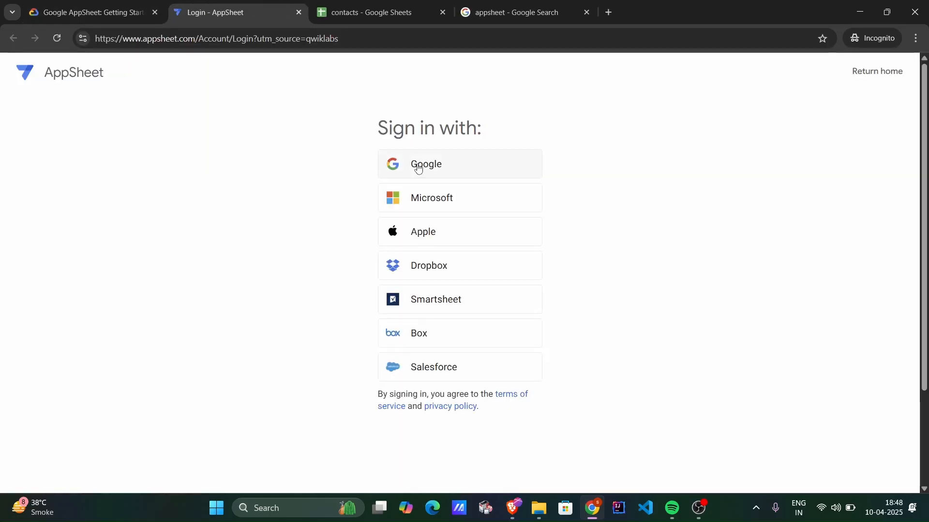
left_click(418, 168)
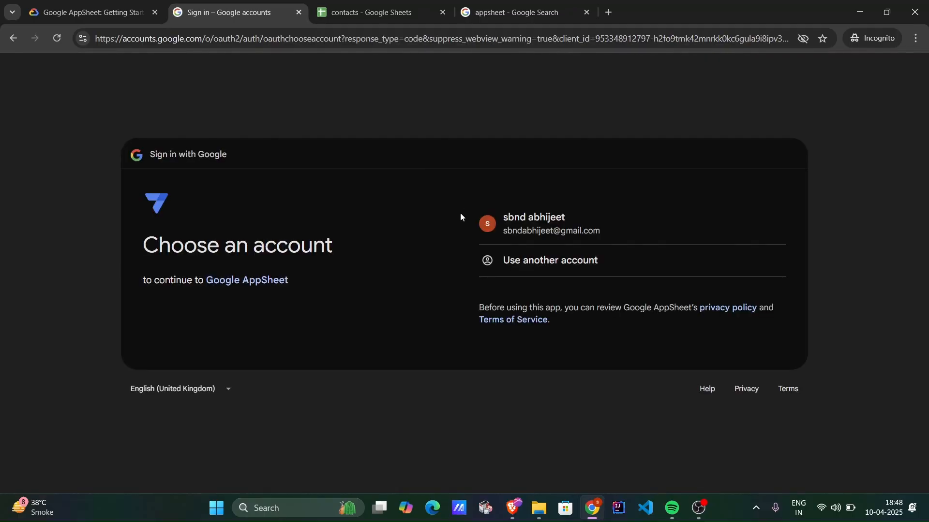
Choose to use another account and submit the username copied from the lab credentials as the sign-in e-mail.
left_click(40, 3)
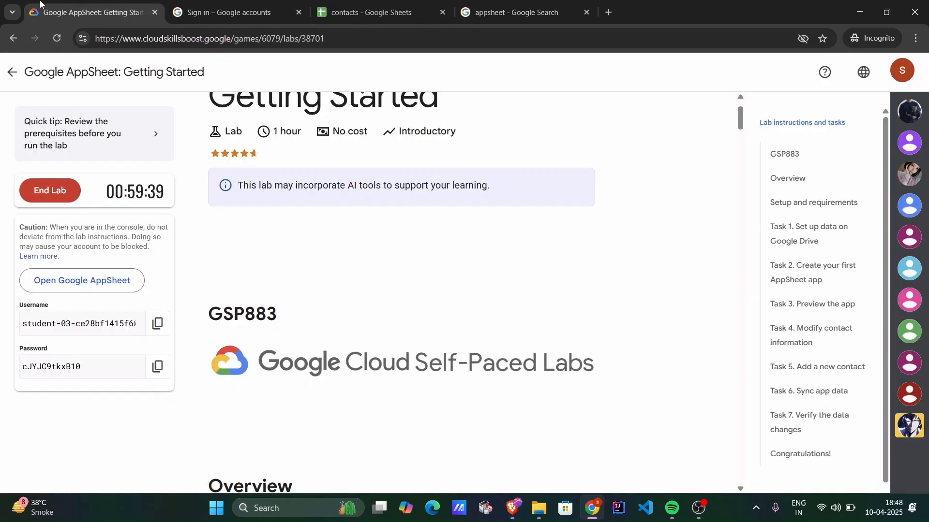
left_click(157, 323)
left_click(223, 4)
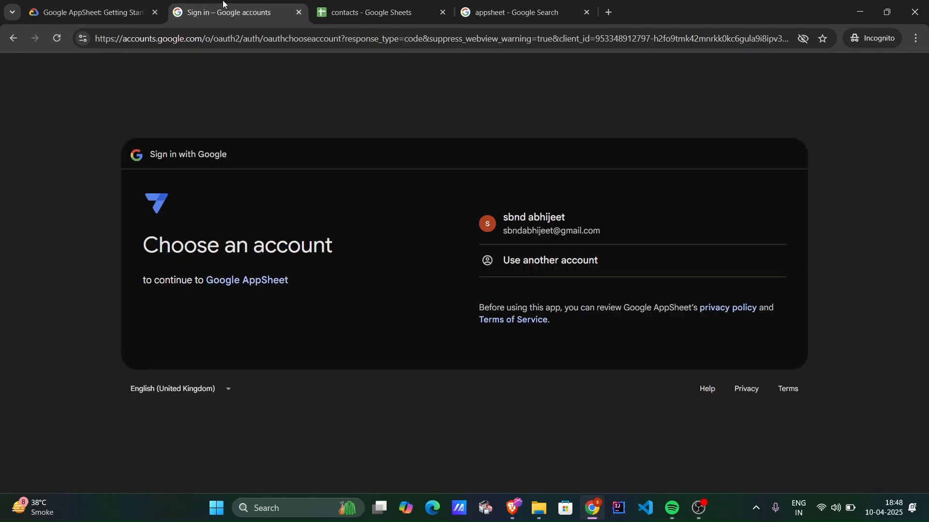
left_click(593, 265)
left_click(544, 217)
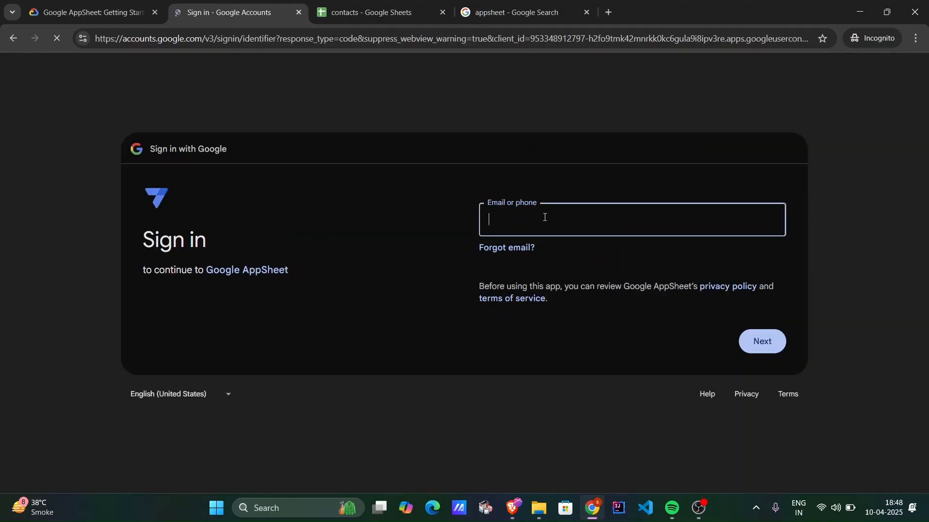
key("ctrl+v")
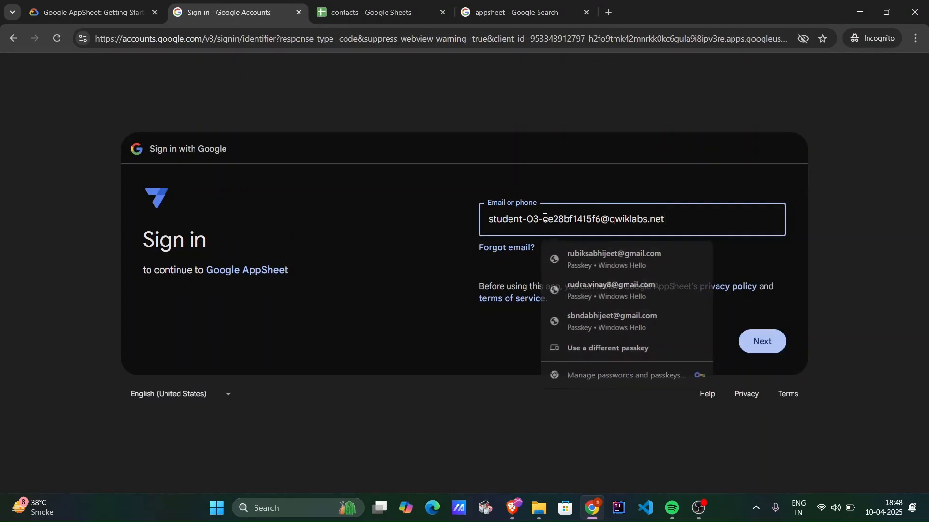
left_click(778, 343)
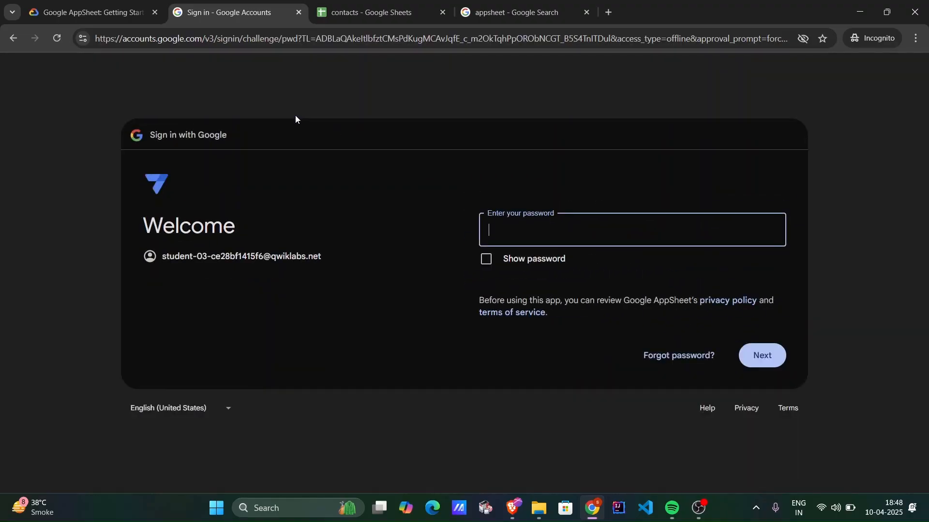
Copy the lab account's password from the lab page and submit it in the Google sign-in password field.
left_click(116, 6)
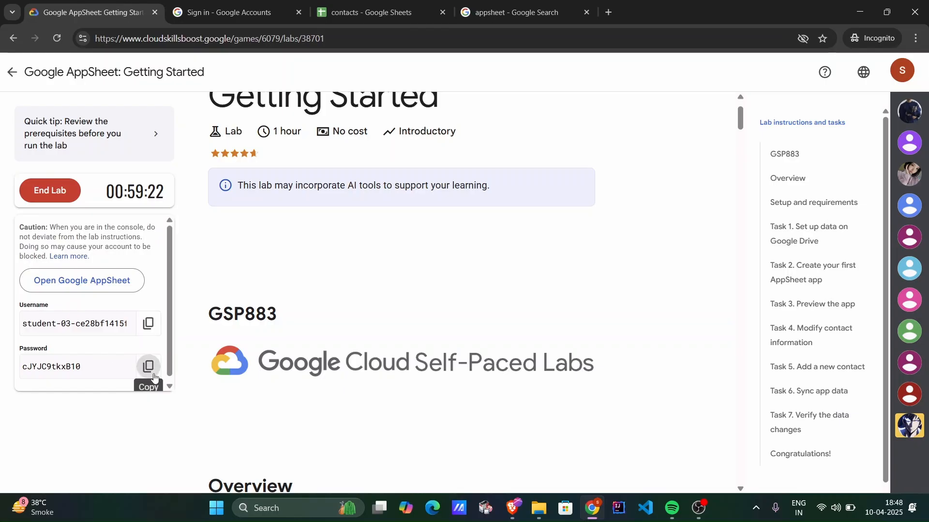
left_click(152, 376)
left_click(232, 12)
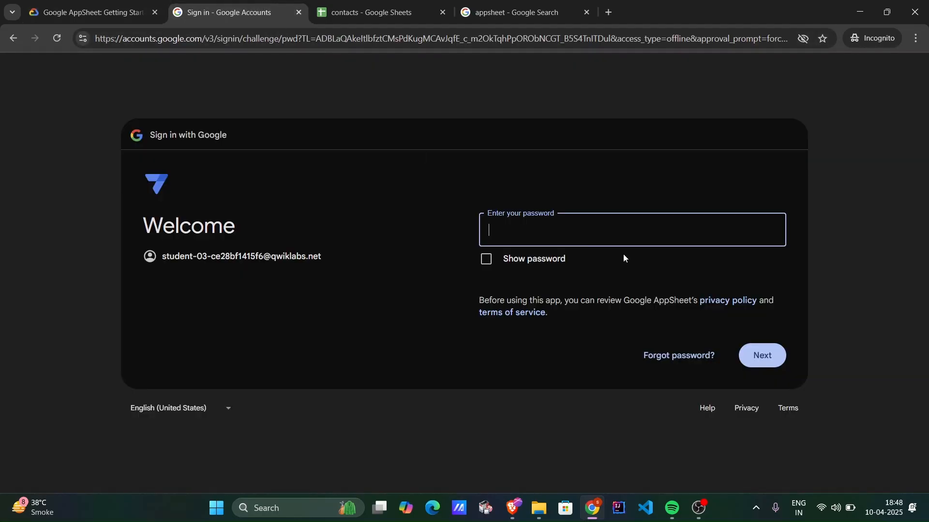
key("ctrl+v")
left_click(759, 352)
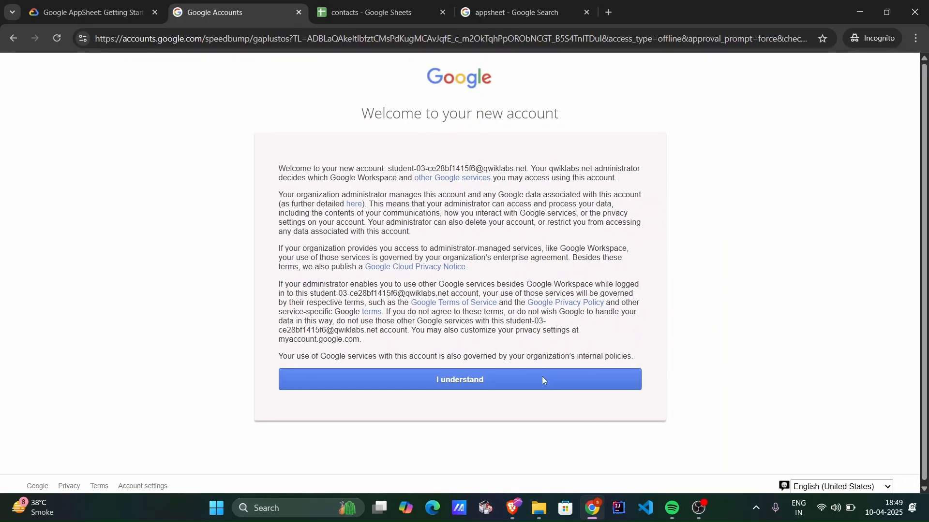
Accept the new account terms, allow AppSheet access to Google Drive and Sheets, and dismiss the onboarding survey.
left_click(542, 380)
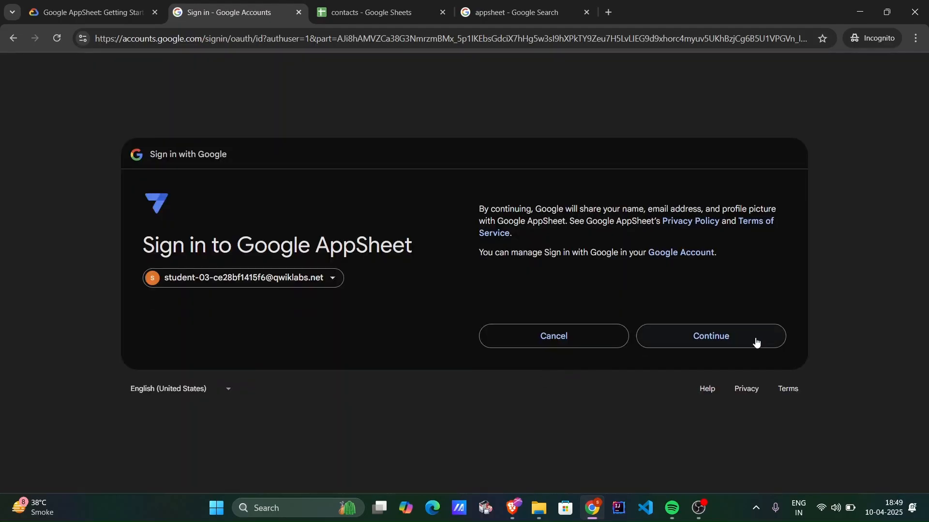
left_click(751, 344)
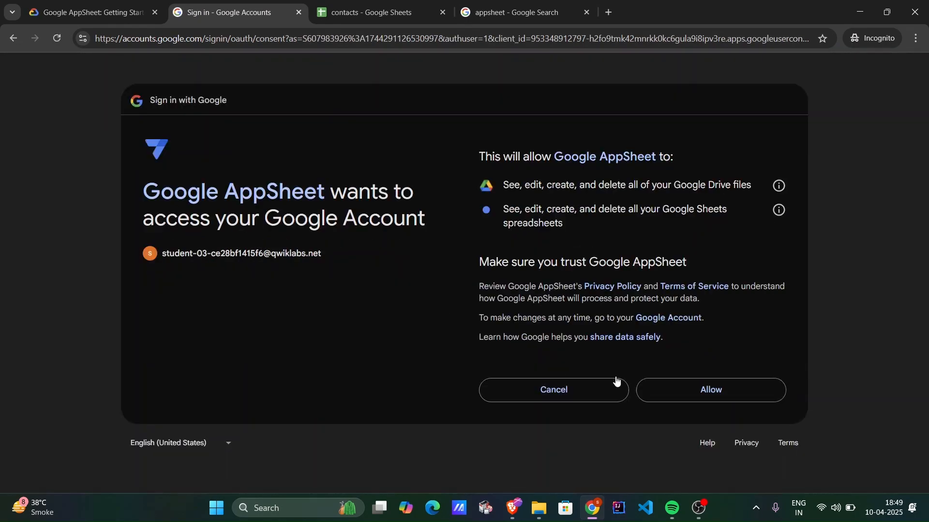
left_click(715, 399)
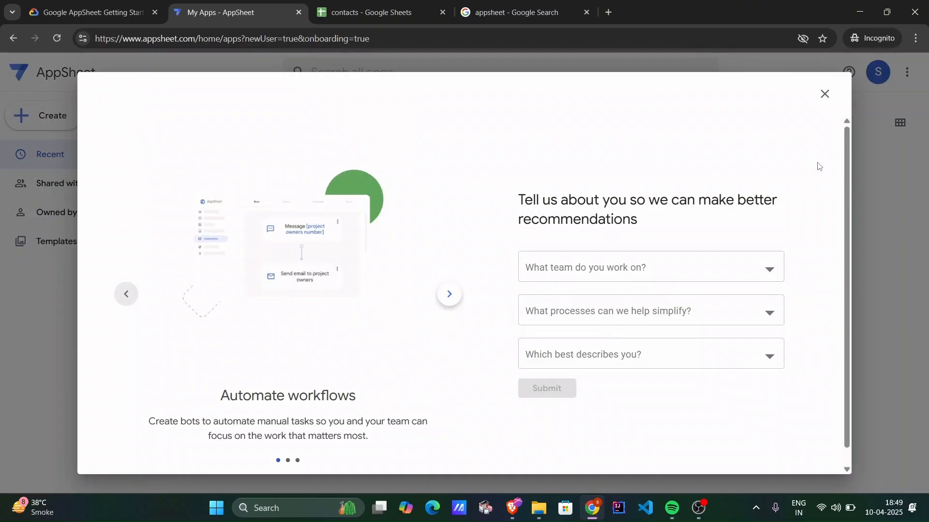
left_click(824, 93)
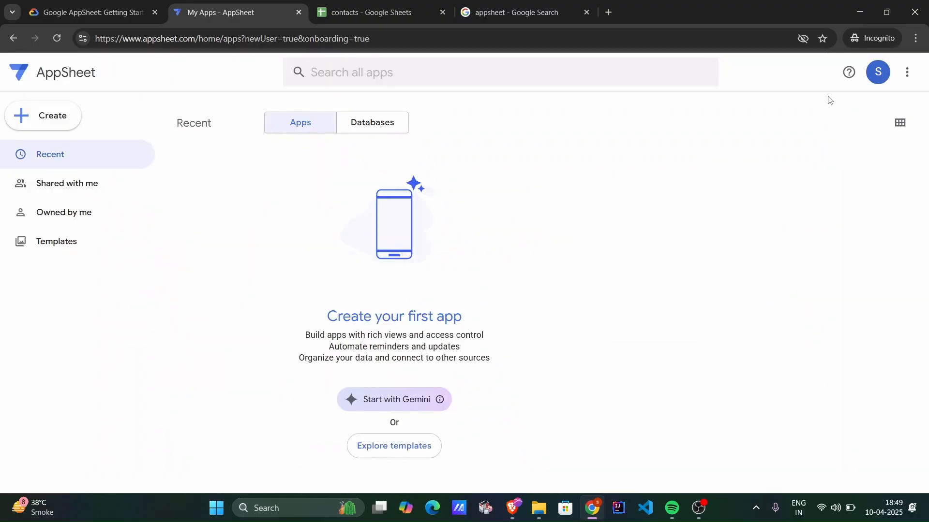
Open the contacts spreadsheet from the Task 1 lab instructions in a new tab and close the previously opened contacts tab.
left_click(99, 6)
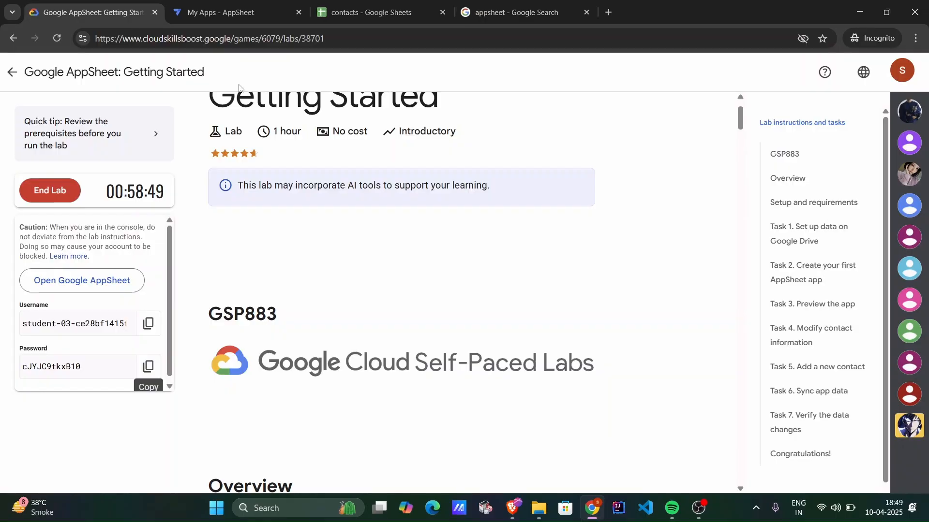
scroll(356, 276, "down", 15)
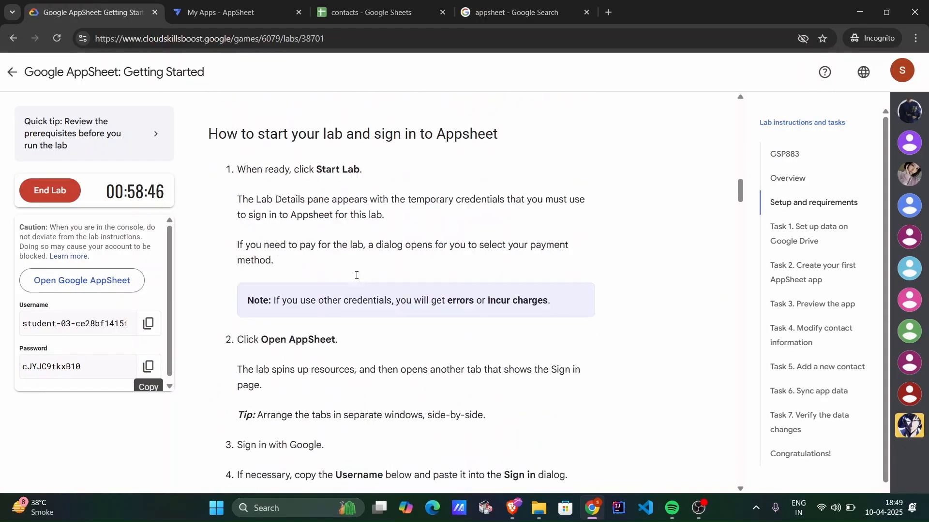
scroll(356, 276, "down", 15)
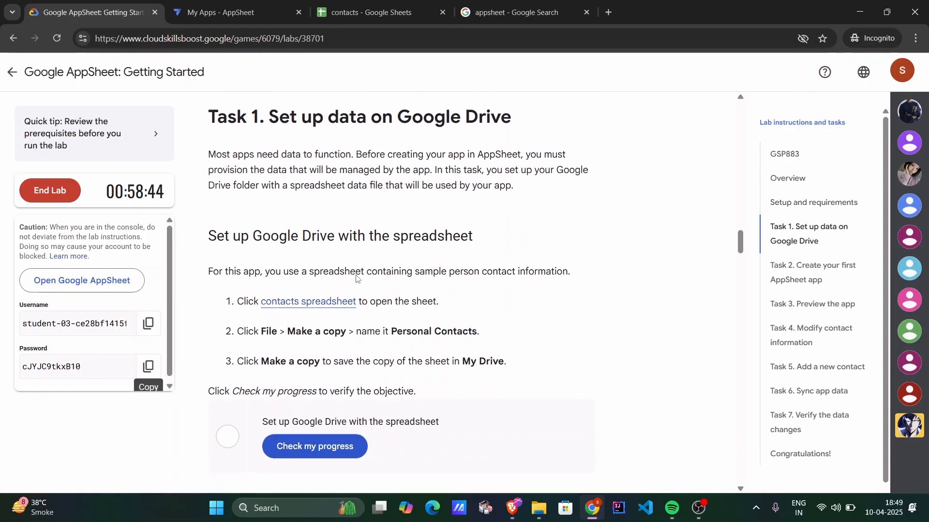
scroll(358, 279, "up", 1)
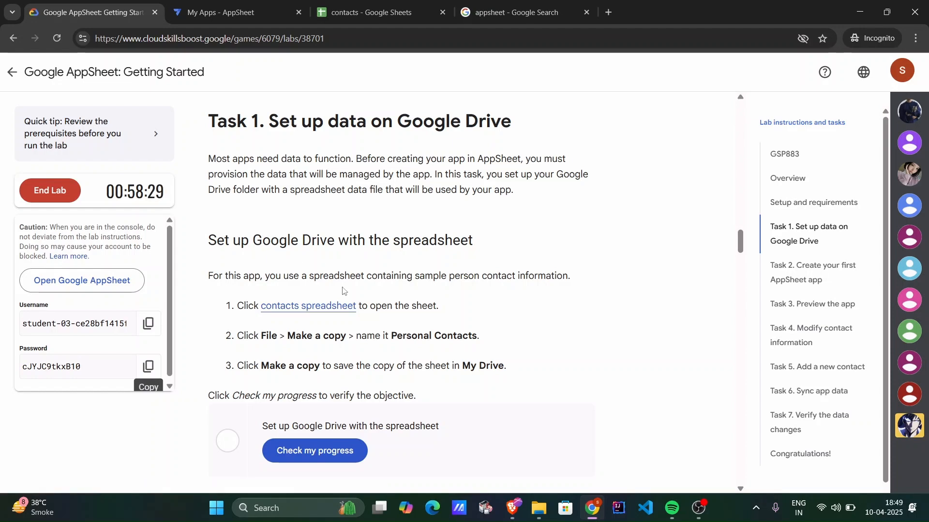
left_click(425, 5)
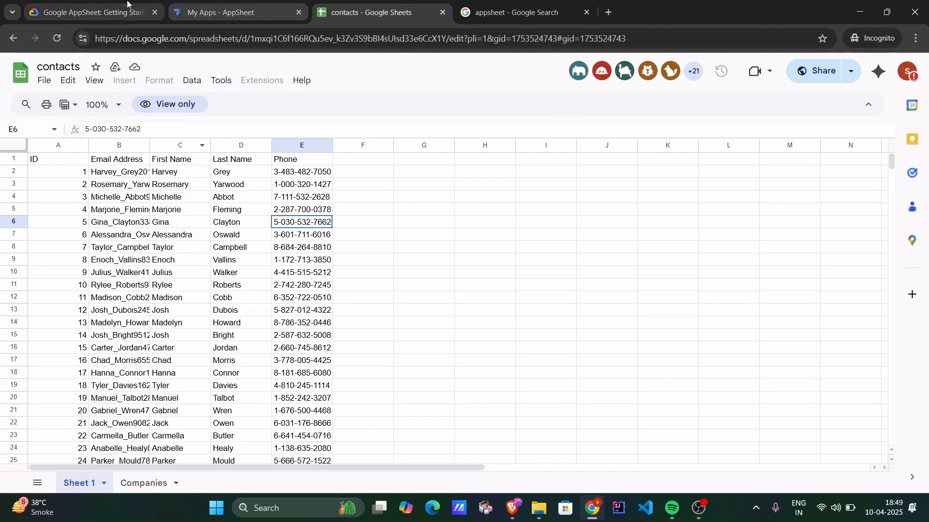
left_click(87, 12)
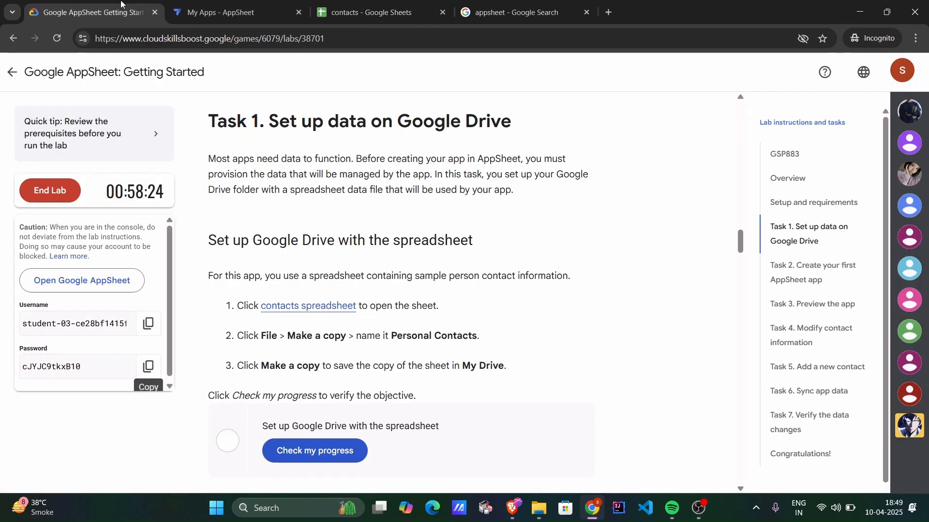
right_click(312, 310)
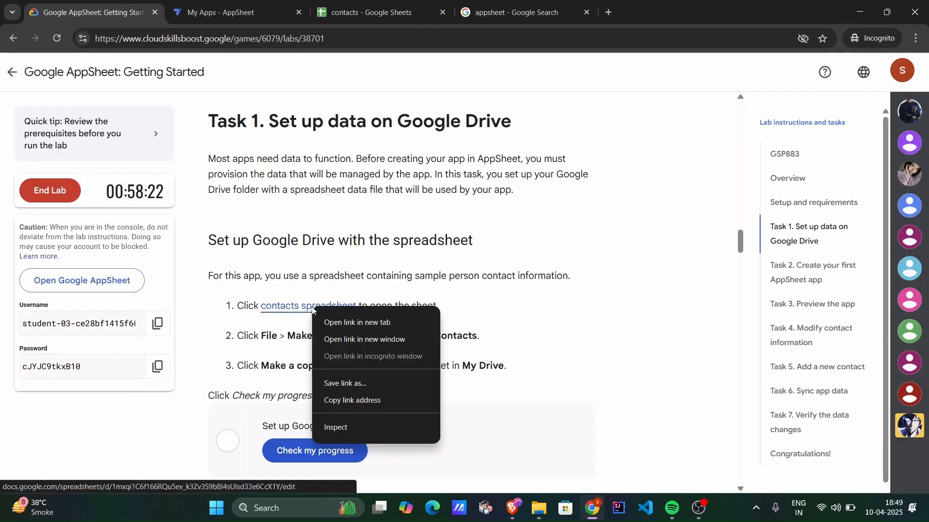
left_click(276, 302)
left_click(276, 301)
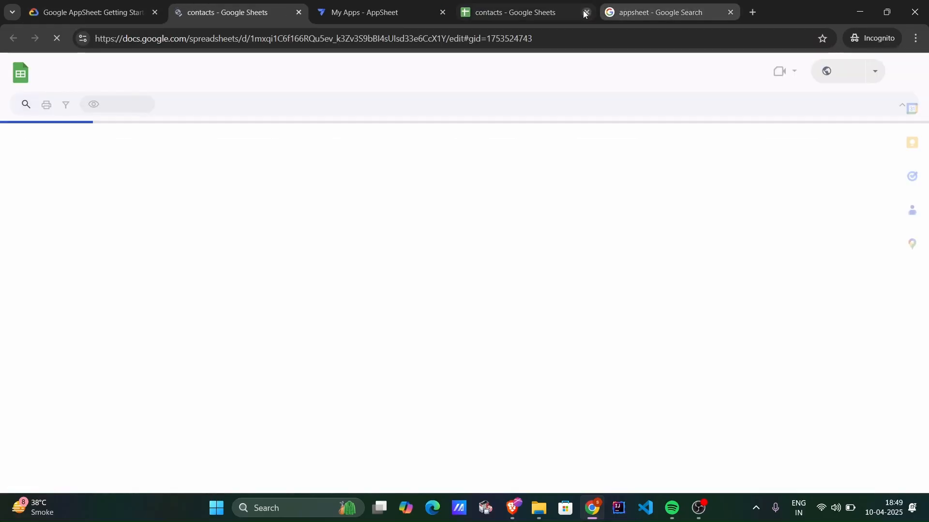
left_click(586, 12)
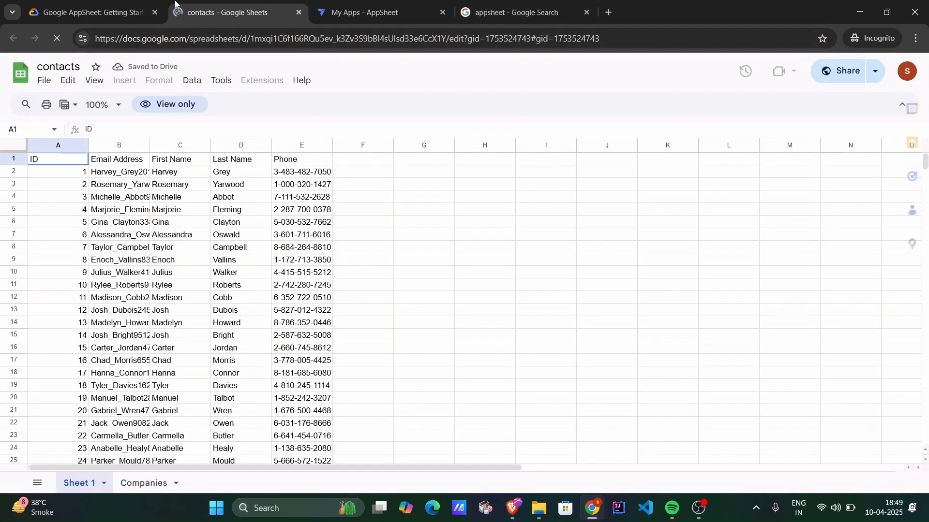
left_click(91, 13)
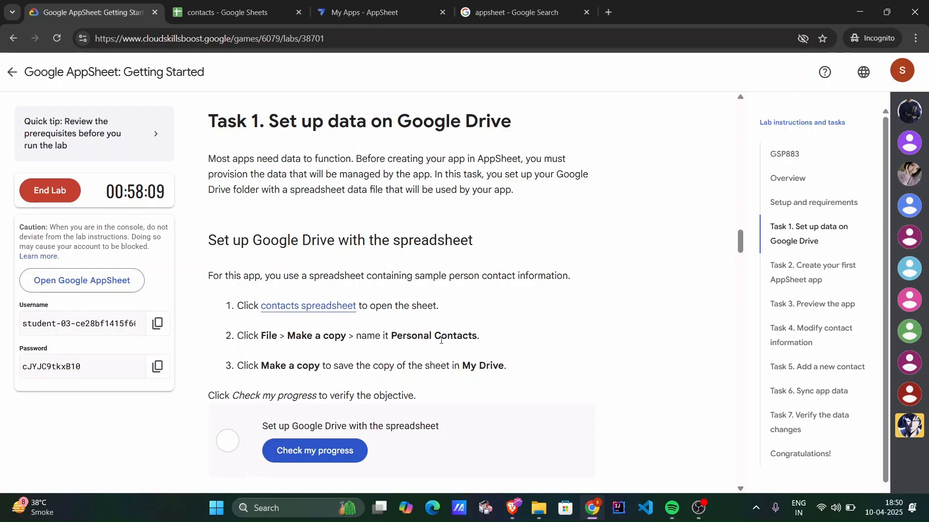
left_click(293, 4)
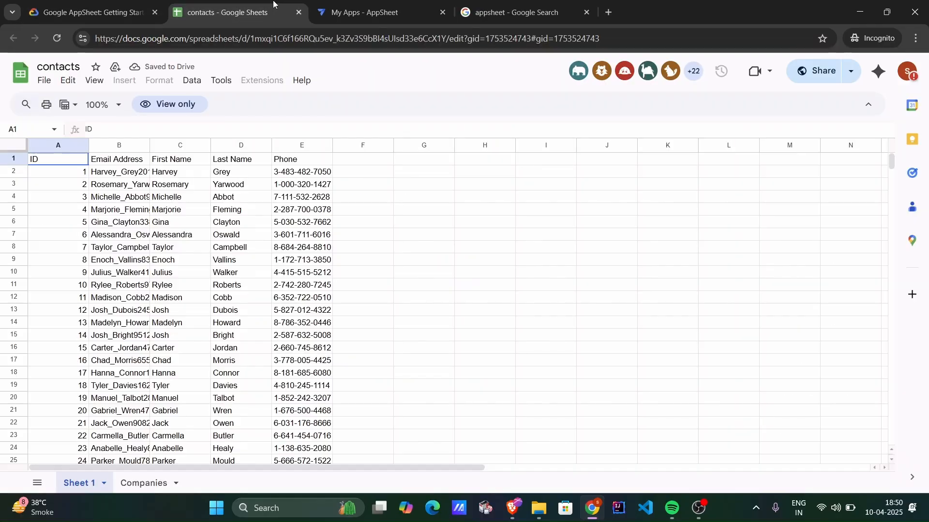
Switch the contacts spreadsheet to the lab student account and dismiss the Gemini introduction.
left_click(907, 71)
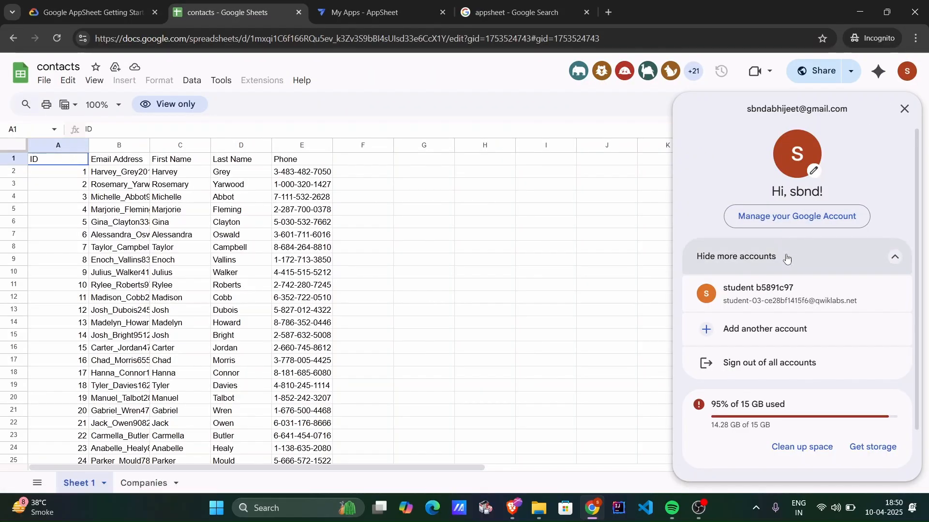
left_click(757, 294)
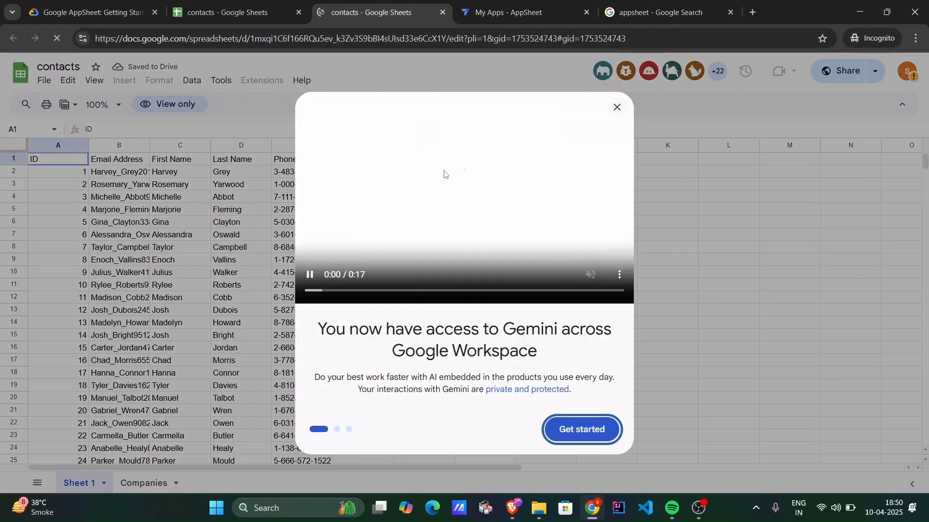
left_click(616, 107)
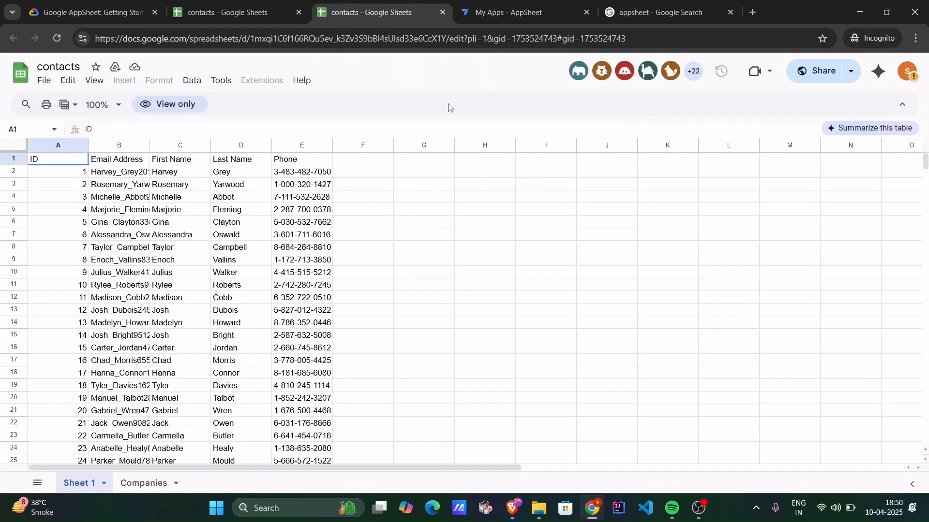
Make a copy of the contacts spreadsheet in My Drive, named Personal Contacts as given in the lab instructions.
left_click(42, 80)
left_click(108, 160)
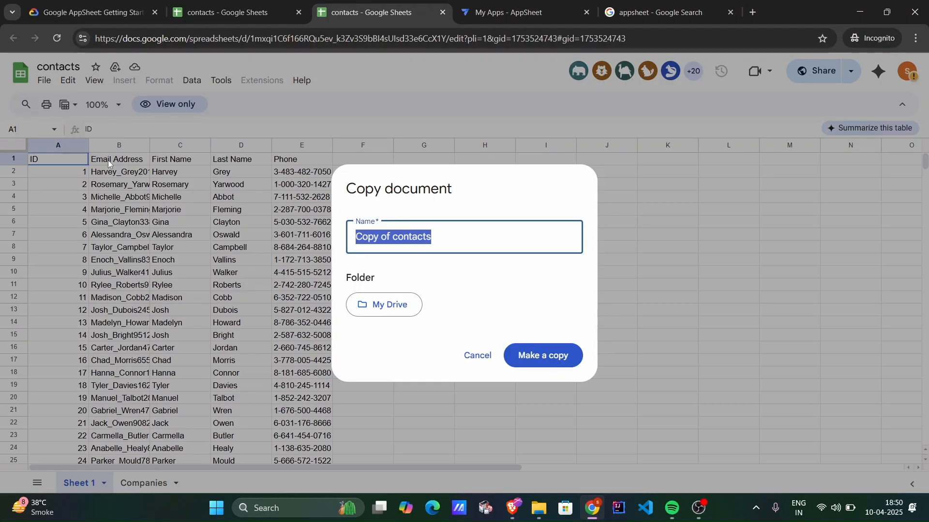
left_click(76, 10)
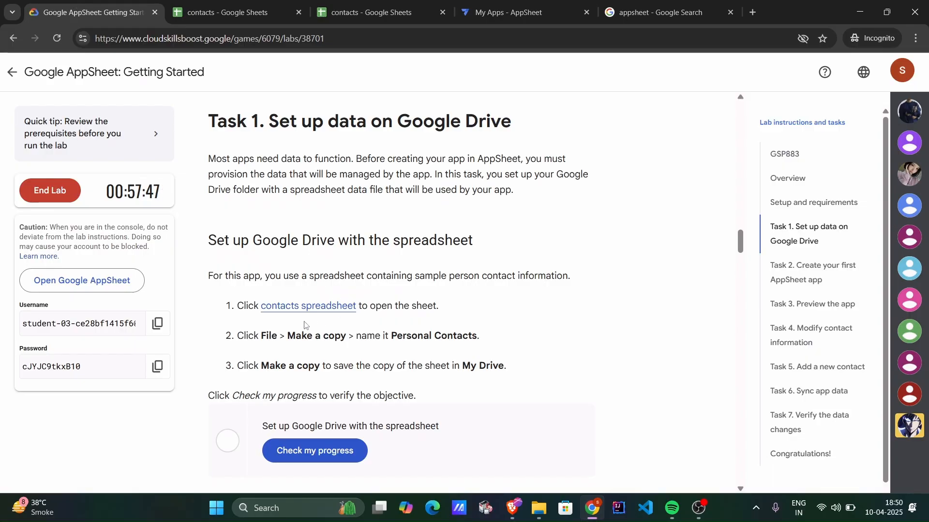
left_click_drag(392, 335, 476, 331)
key("ctrl+c")
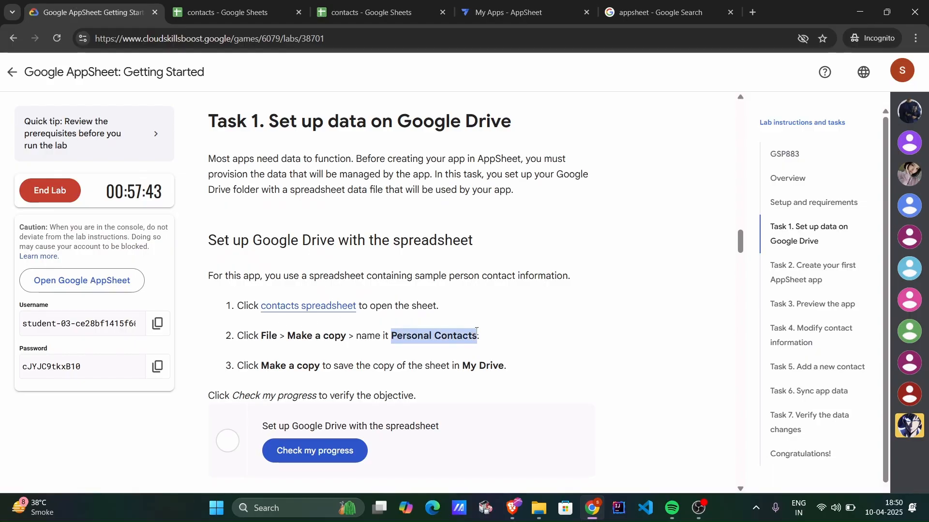
left_click(409, 2)
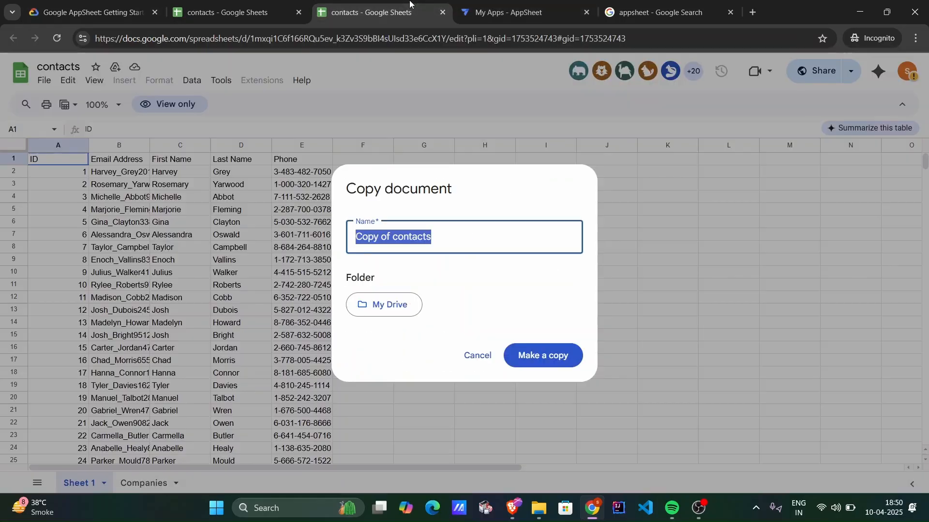
key("ctrl+v")
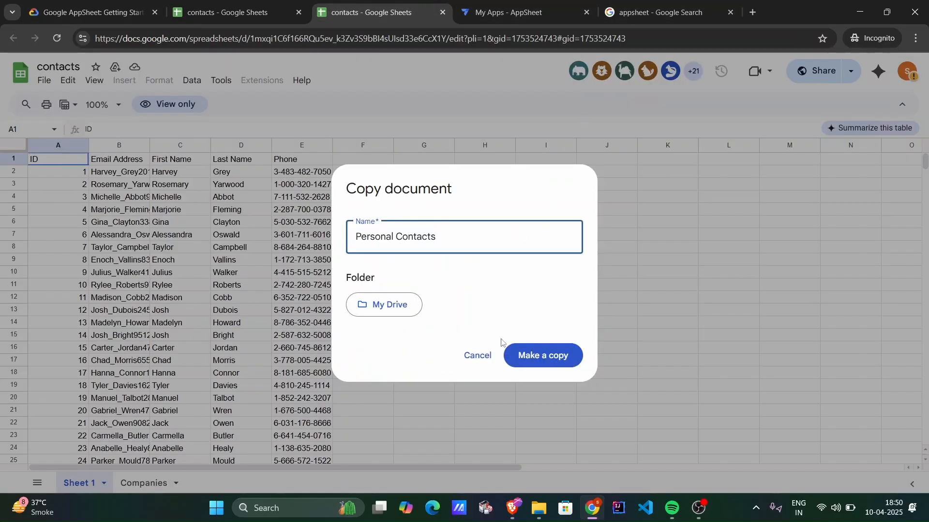
left_click(549, 355)
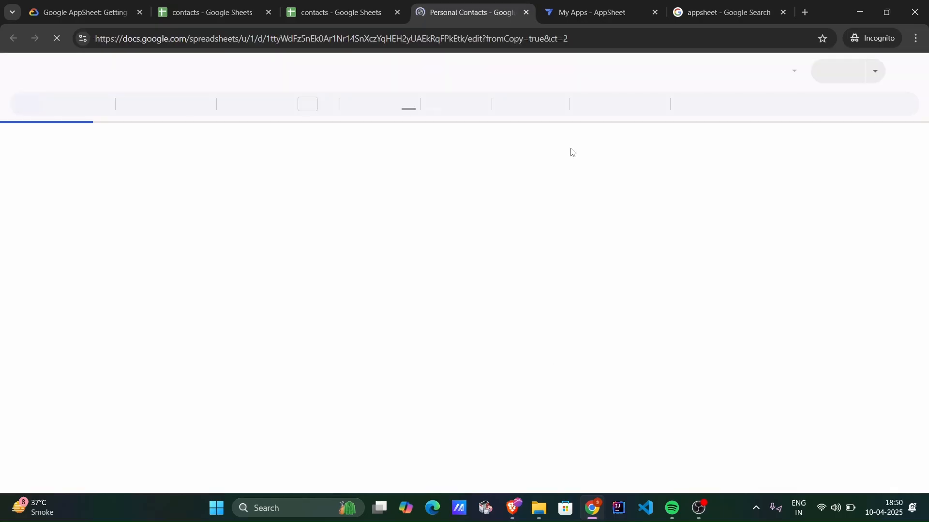
View the Personal Contacts copy and move the My Apps browser tab directly beside the lab instructions tab.
left_click(599, 3)
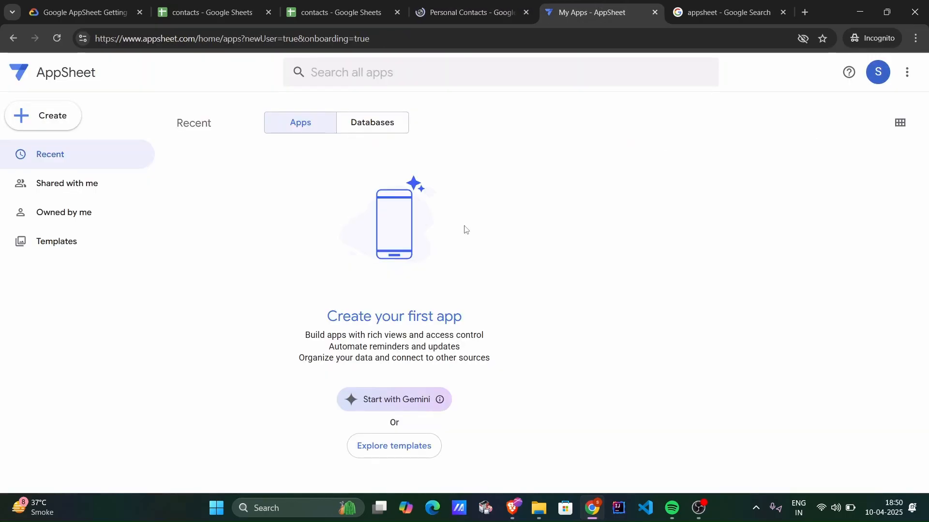
left_click(449, 4)
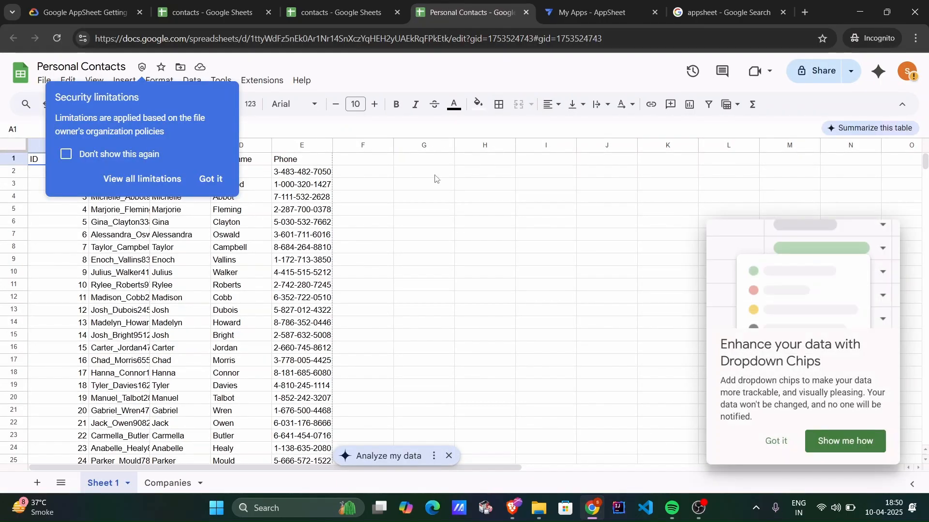
left_click(78, 0)
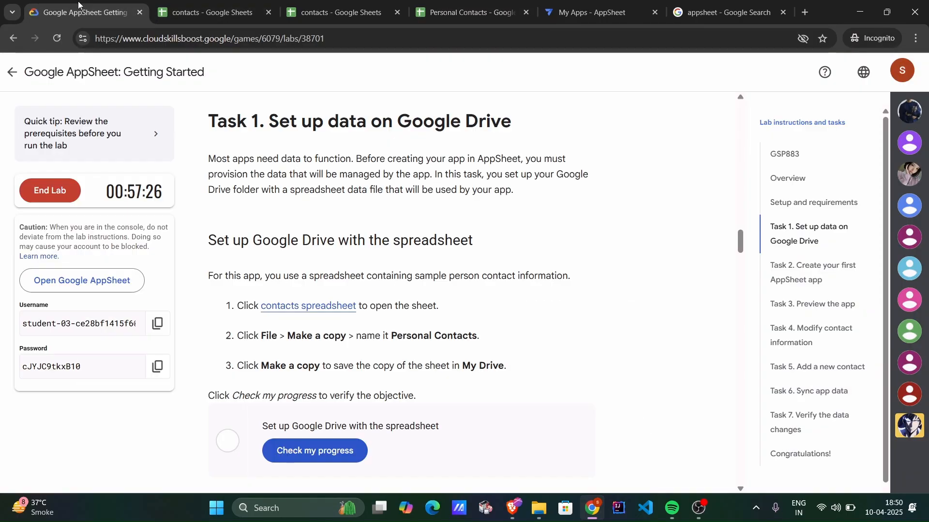
left_click(568, 20)
left_click_drag(571, 13, 457, 39)
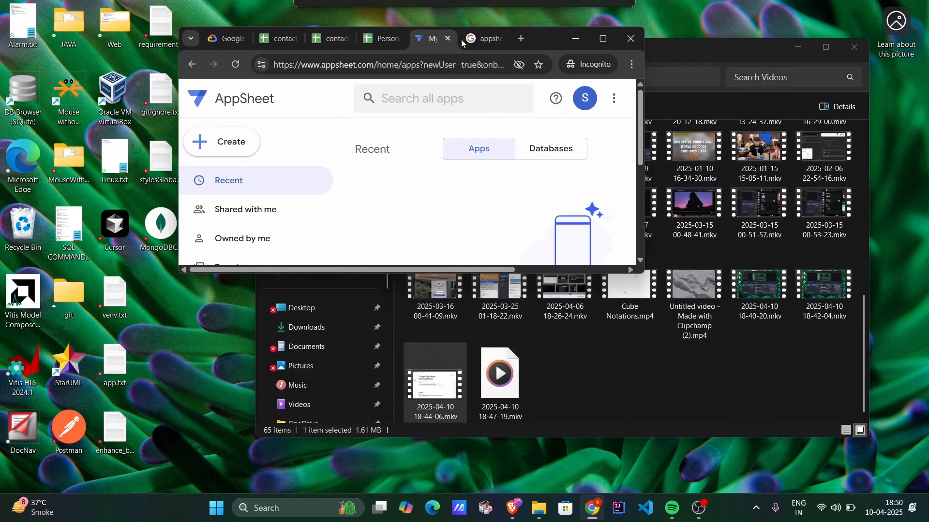
double_click(594, 41)
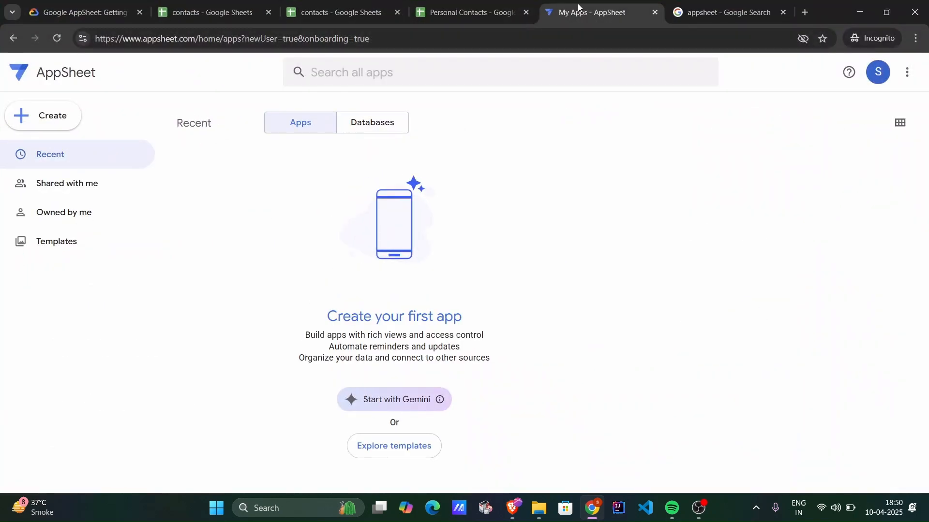
left_click_drag(577, 4, 204, 9)
Check the lab progress for the Task 1 objective "Set up Google Drive with the spreadsheet".
left_click(78, 3)
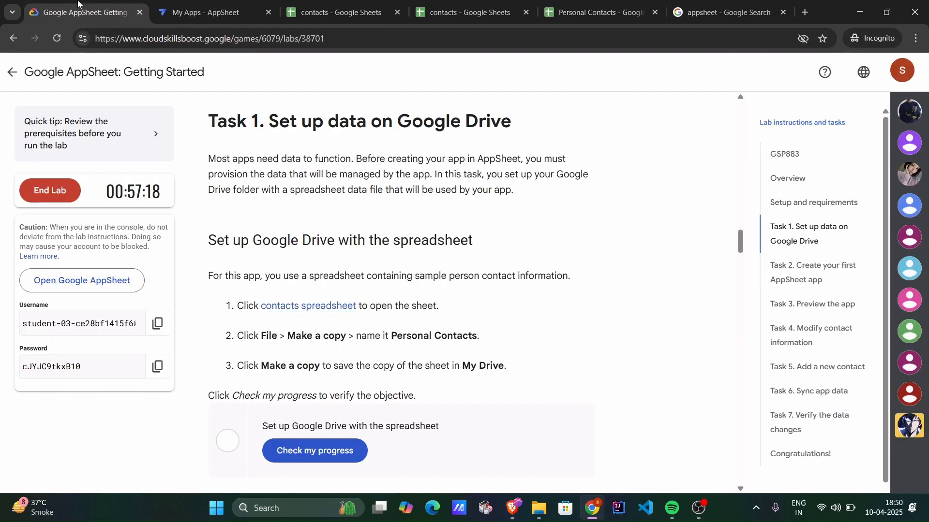
scroll(391, 274, "down", 1)
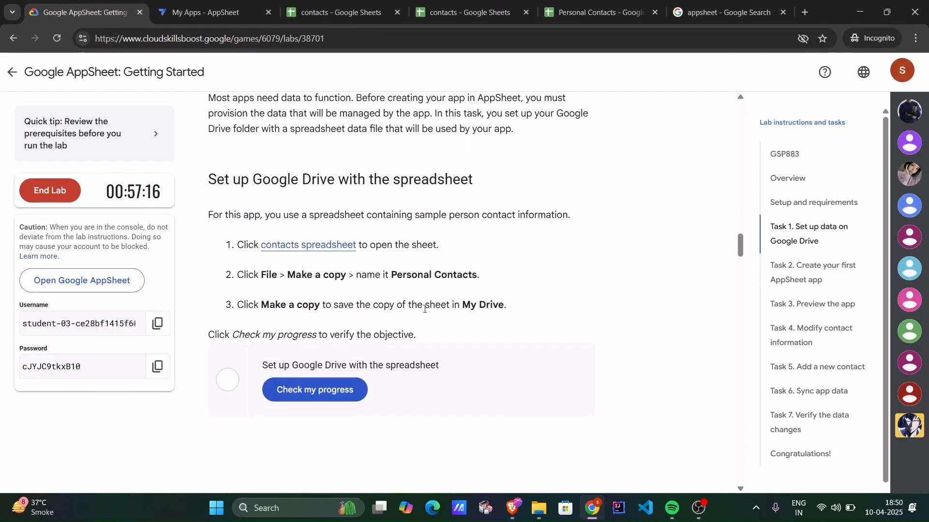
scroll(425, 308, "down", 1)
left_click(305, 328)
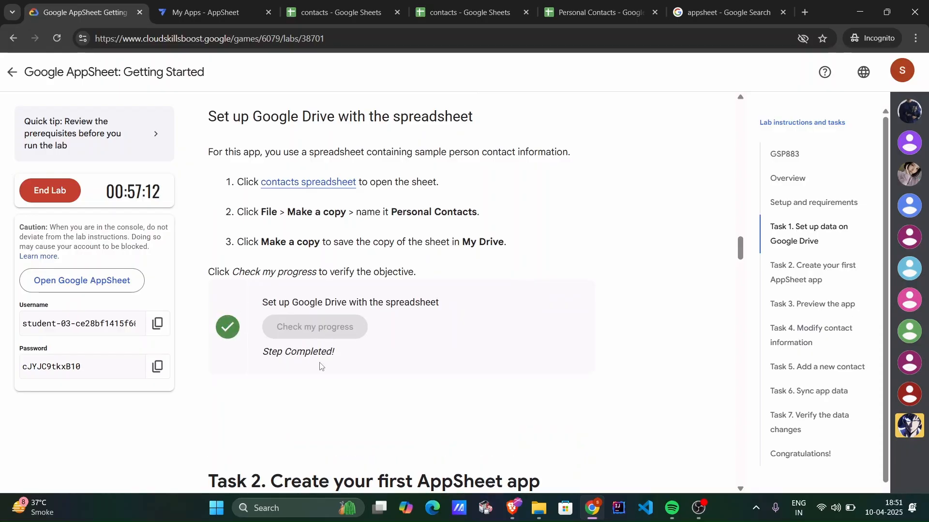
Read the Task 2 lab instructions on creating the first AppSheet app from a data source.
scroll(319, 366, "down", 5)
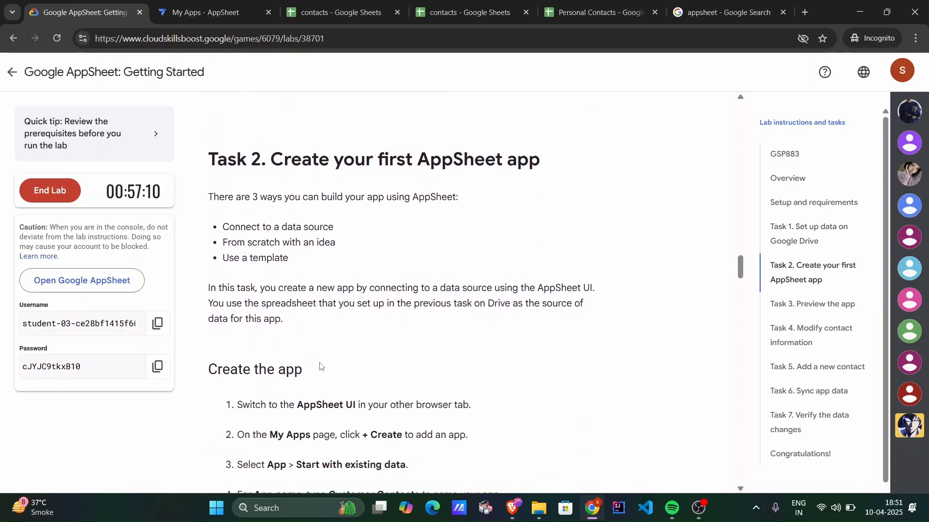
scroll(319, 366, "down", 1)
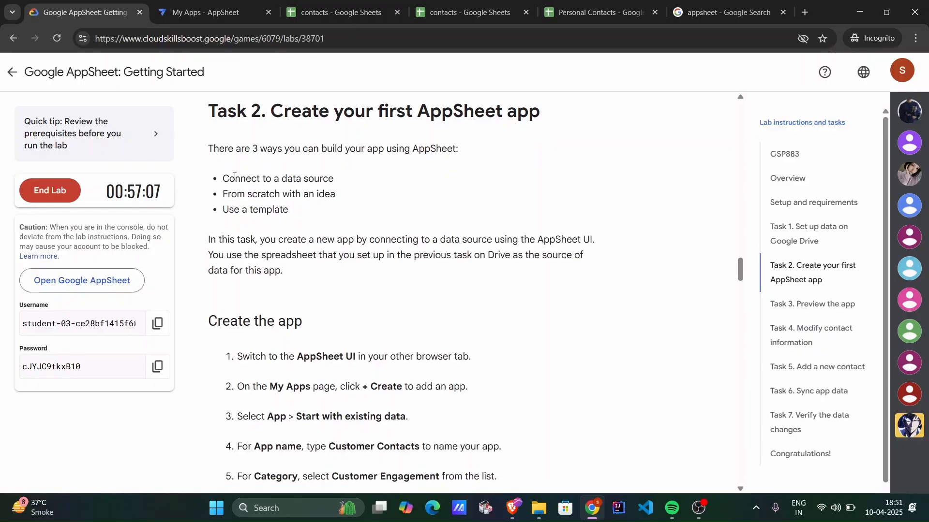
left_click_drag(224, 182, 331, 191)
left_click(285, 194)
scroll(333, 229, "down", 3)
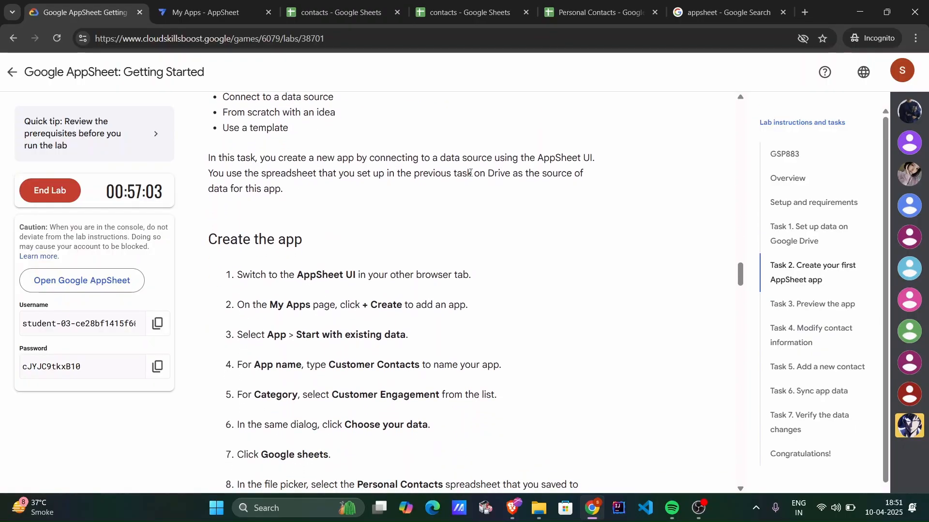
left_click_drag(446, 161, 599, 160)
left_click(594, 160)
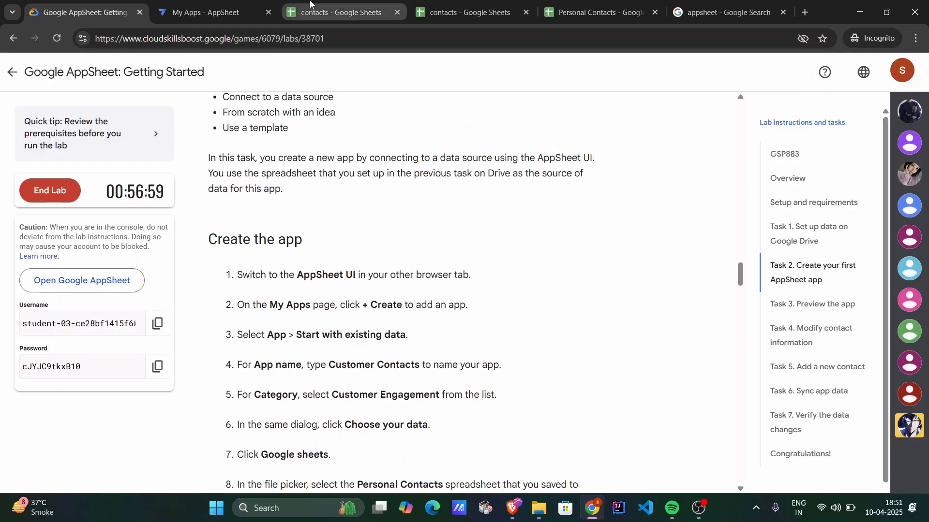
left_click(339, 12)
left_click(86, 3)
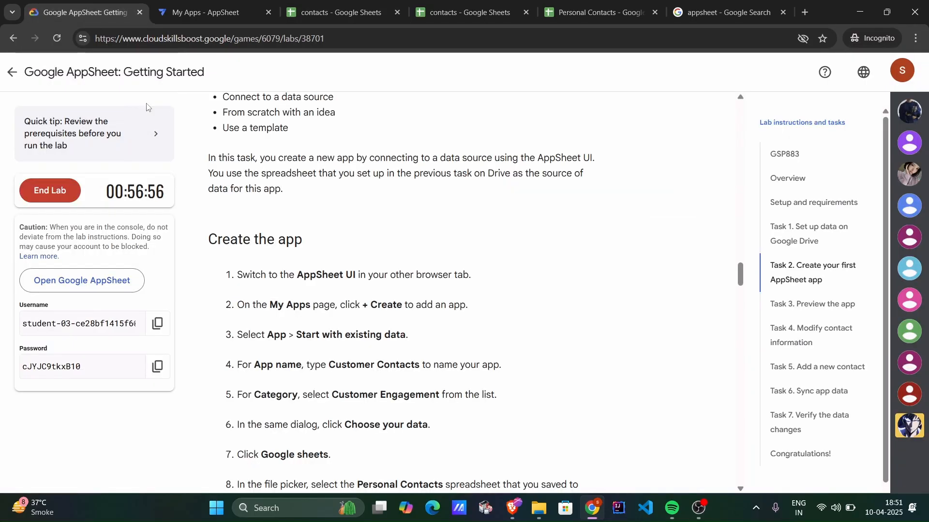
scroll(322, 291, "down", 2)
scroll(323, 288, "down", 1)
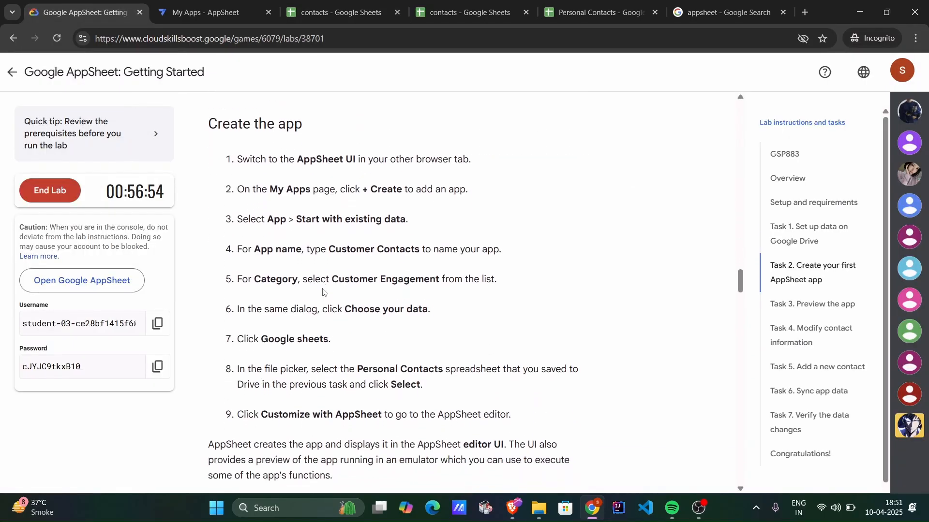
Start creating a new AppSheet app from existing data on the My Apps page.
left_click(203, 11)
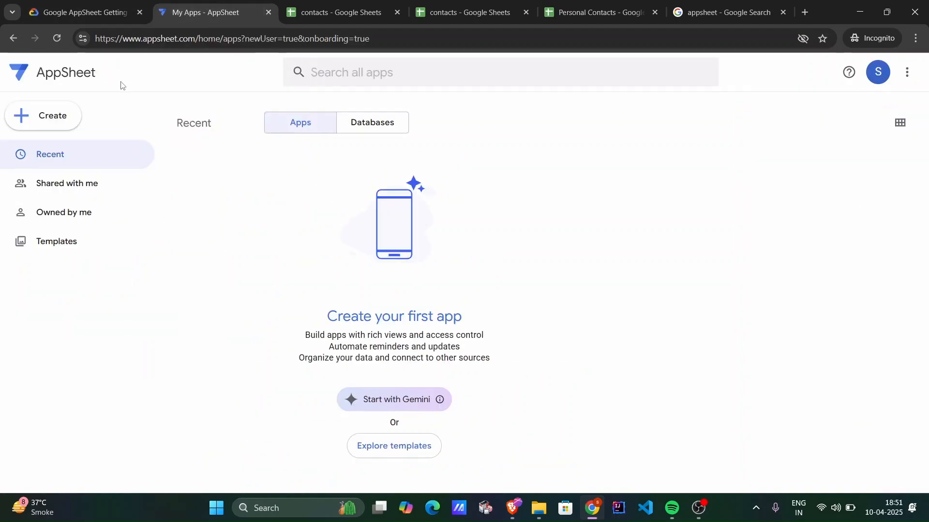
left_click(62, 116)
mouse_move(97, 155)
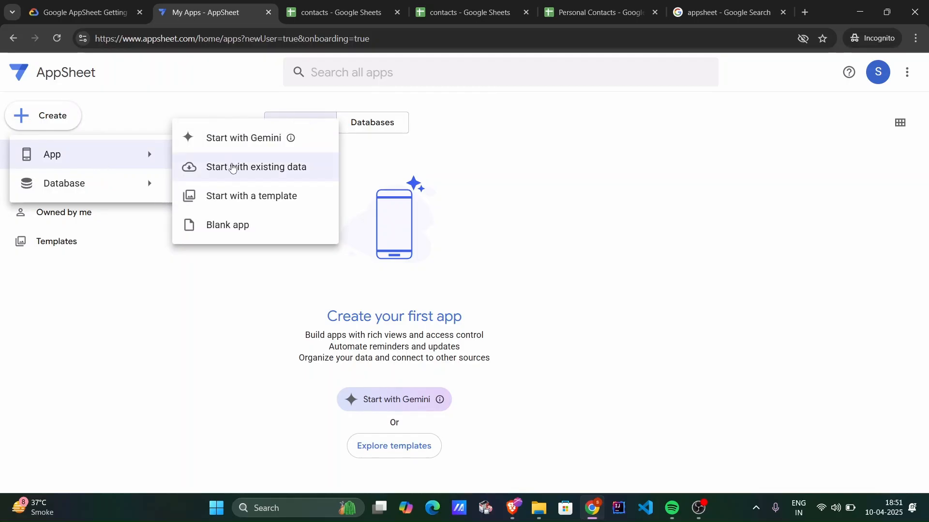
left_click(232, 167)
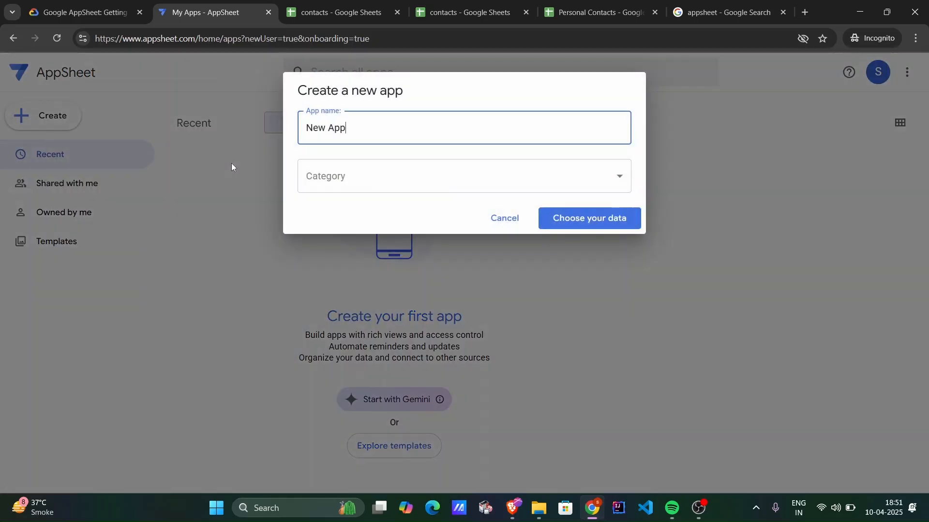
Name the new app Customer Contacts, copying the name from the lab instructions.
left_click(116, 12)
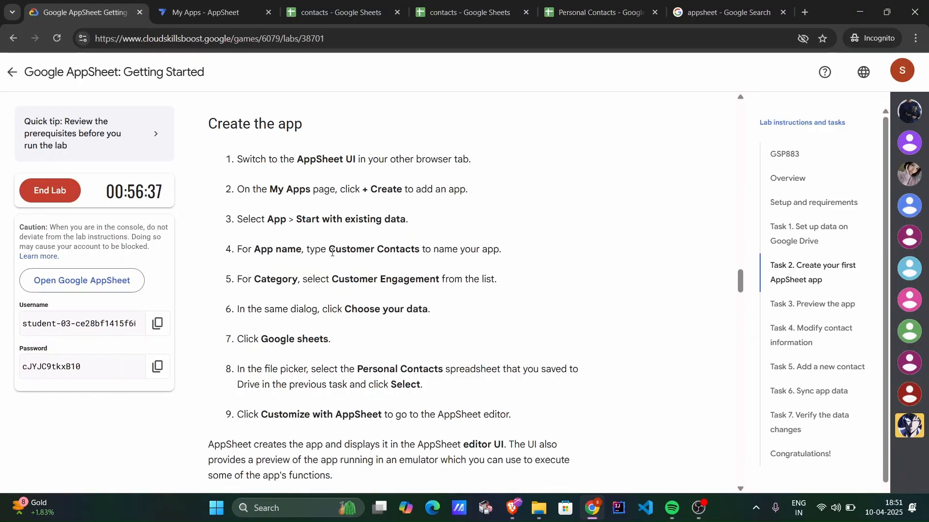
left_click_drag(330, 250, 419, 248)
key("ctrl+c")
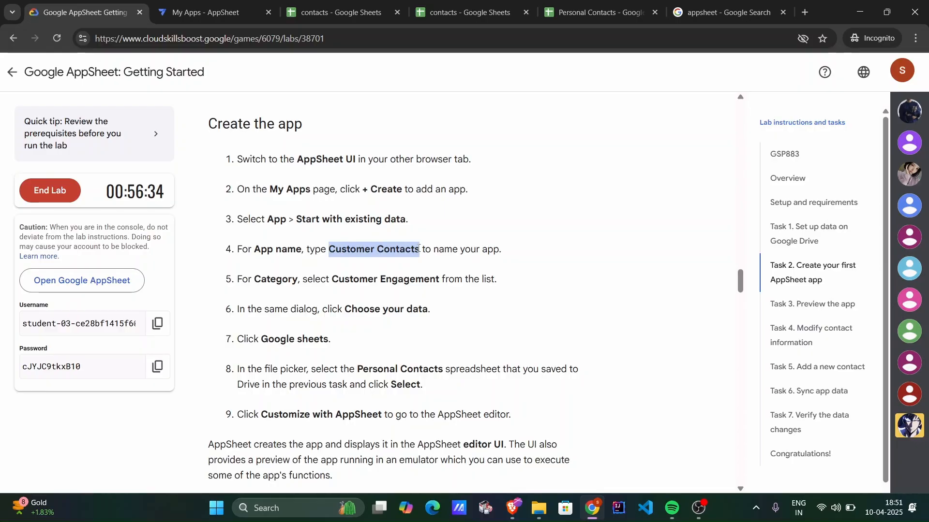
left_click(213, 12)
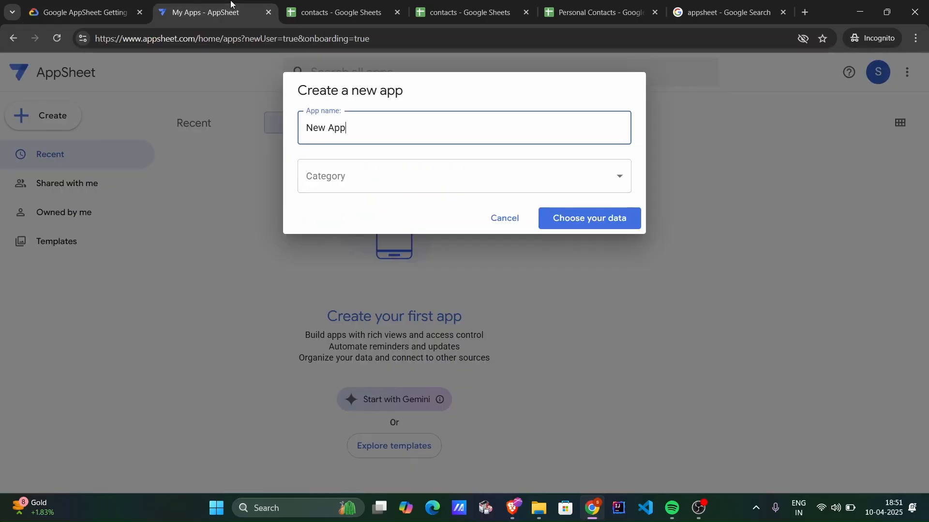
triple_click(395, 138)
key("ctrl+v")
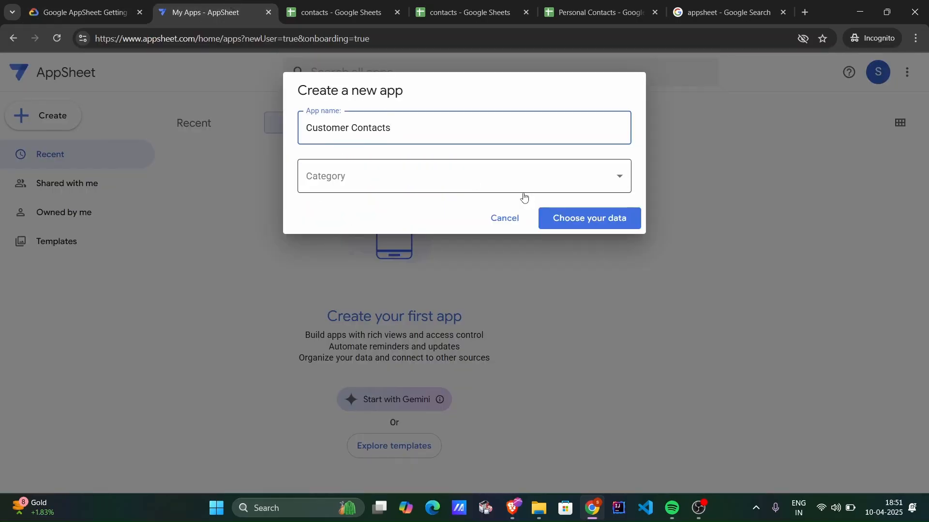
Set the app's category to Customer Engagement as the lab specifies and choose Google Sheets as its data source.
left_click(551, 177)
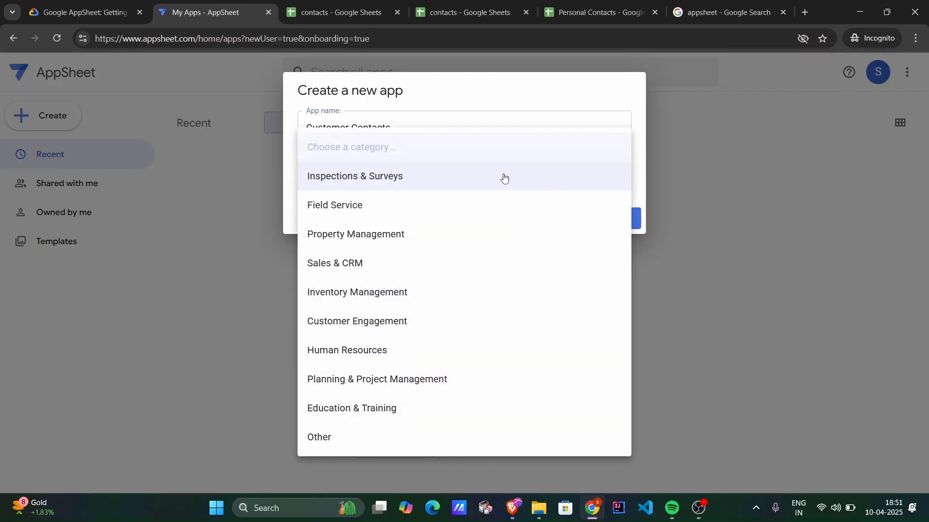
left_click(75, 3)
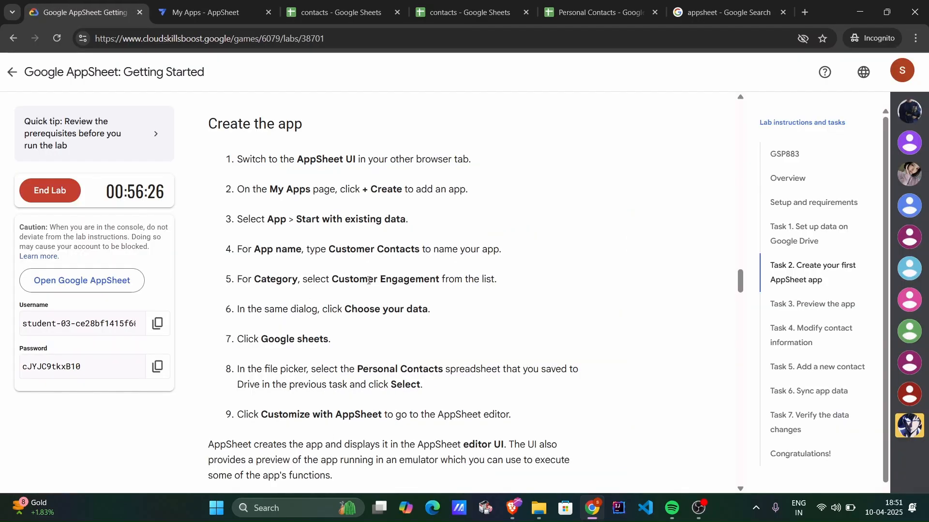
left_click(222, 16)
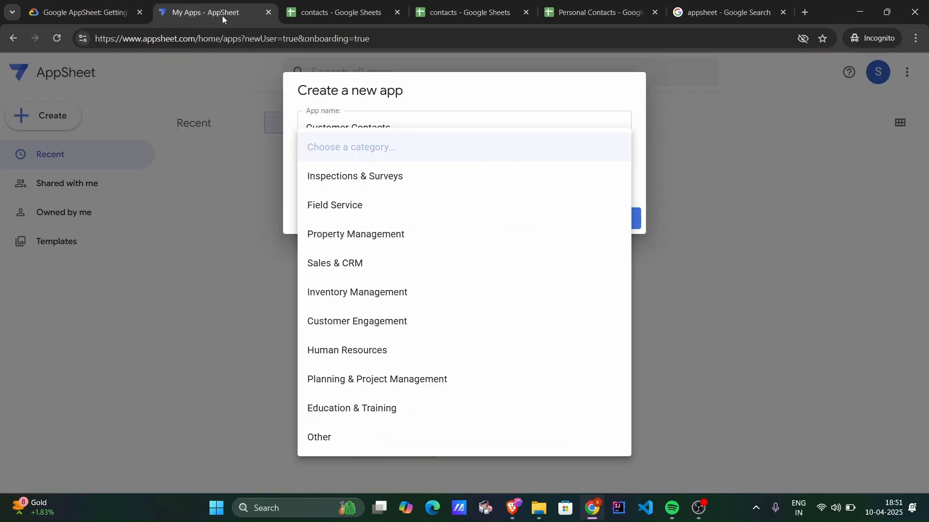
left_click(387, 331)
left_click(590, 224)
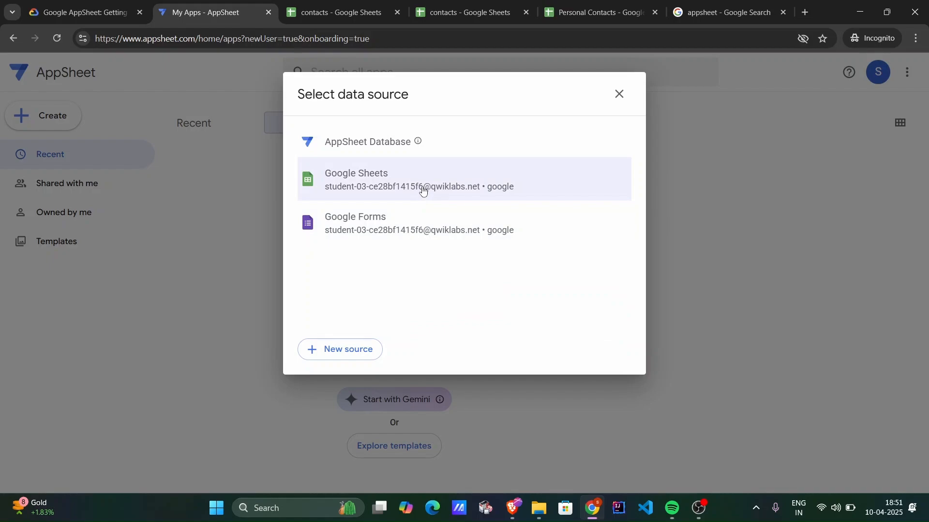
left_click(424, 191)
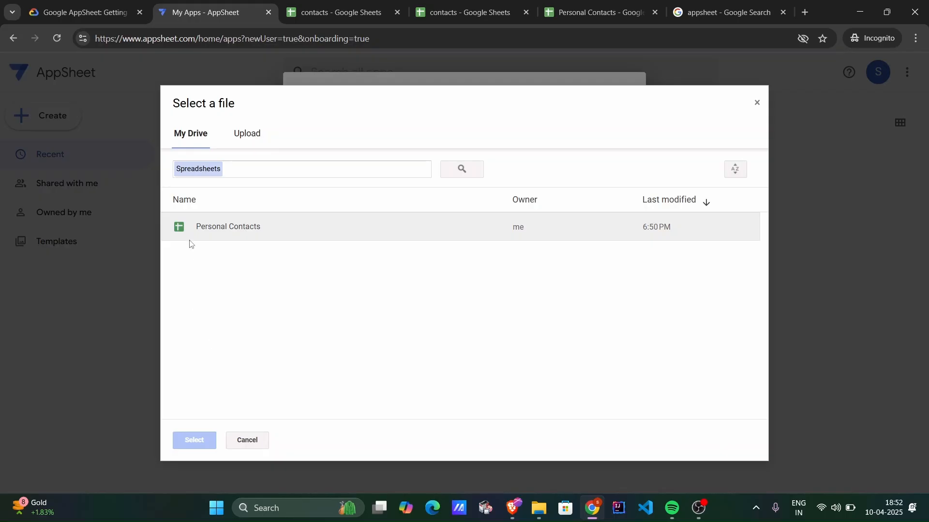
Choose the Personal Contacts spreadsheet from My Drive as the app's data source, checking the choice against the lab instructions.
left_click(202, 224)
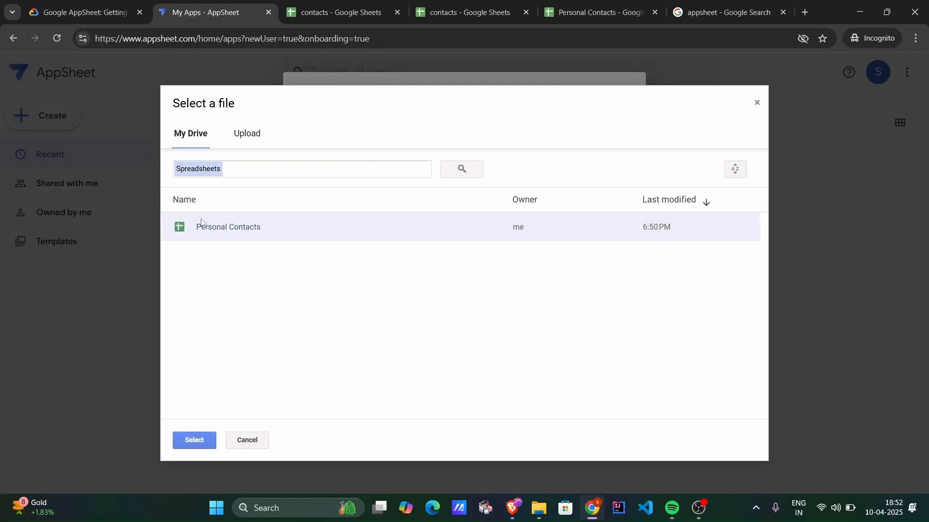
left_click(63, 10)
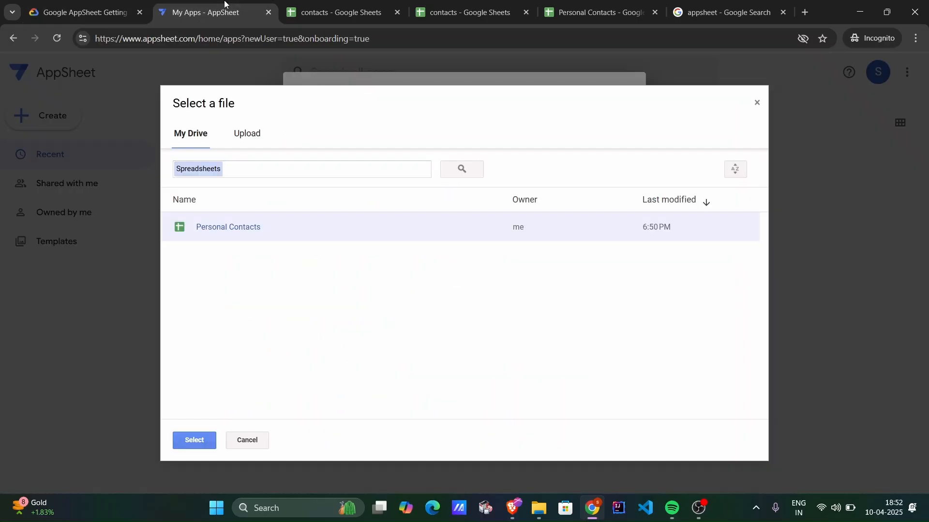
left_click(227, 7)
left_click(199, 441)
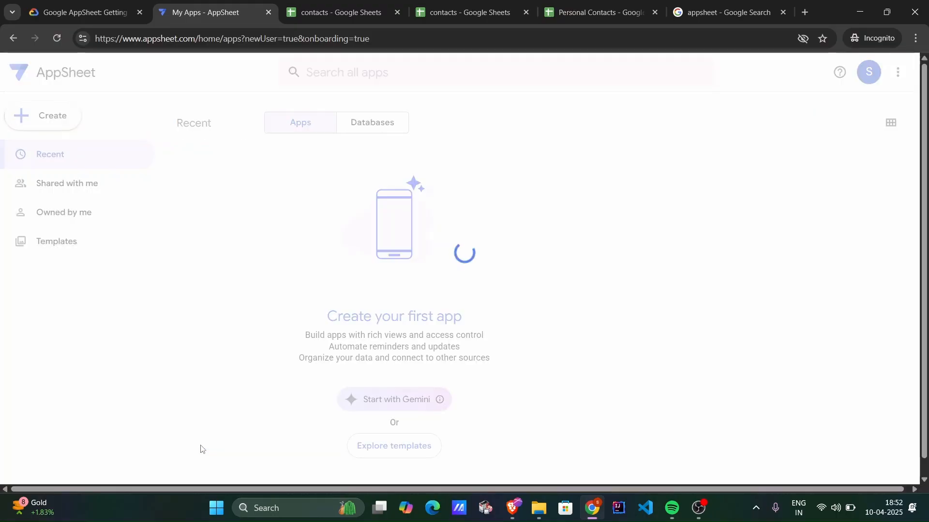
Check the remaining app creation instructions in the lab and continue to customizing the Customer Contacts app in the AppSheet editor.
left_click(77, 12)
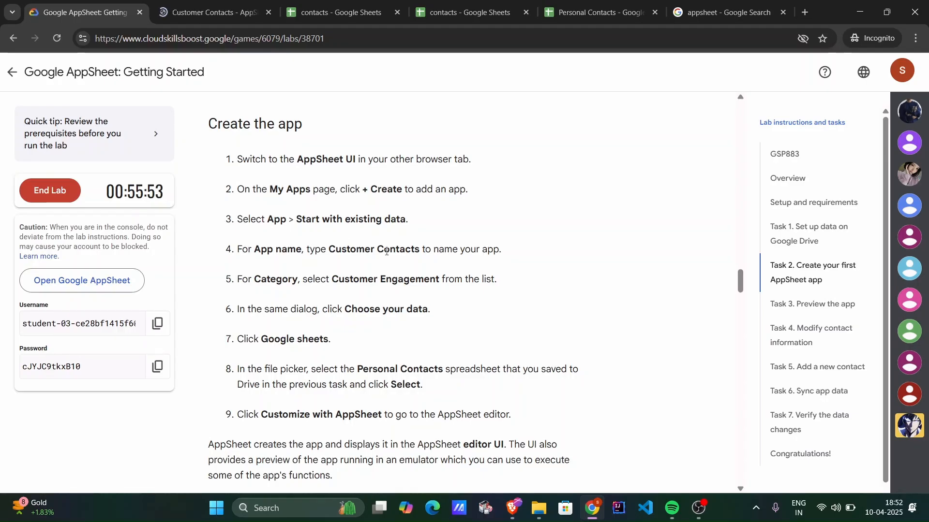
scroll(375, 304, "down", 2)
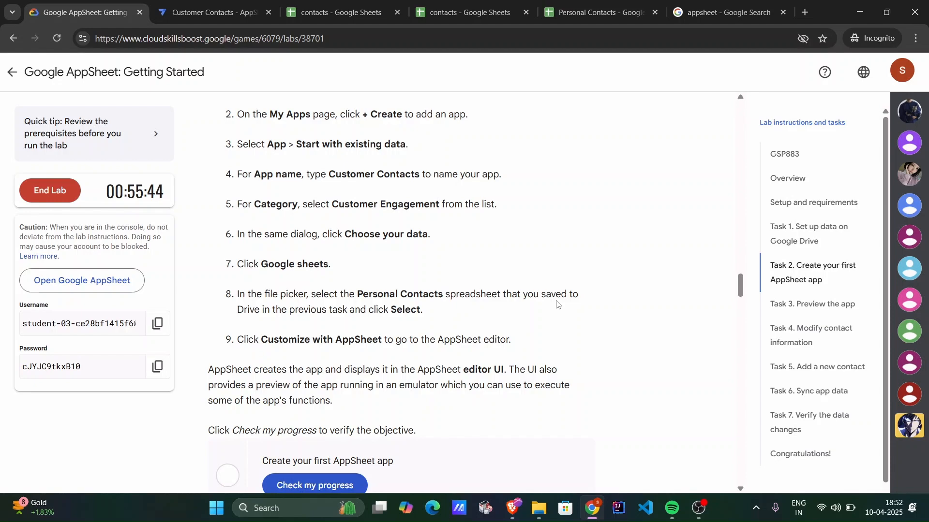
left_click(232, 11)
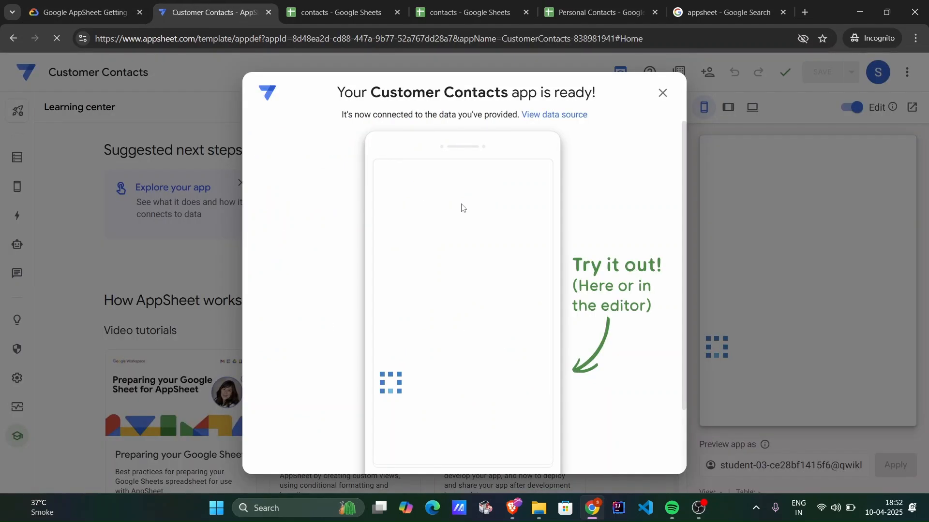
scroll(461, 207, "down", 2)
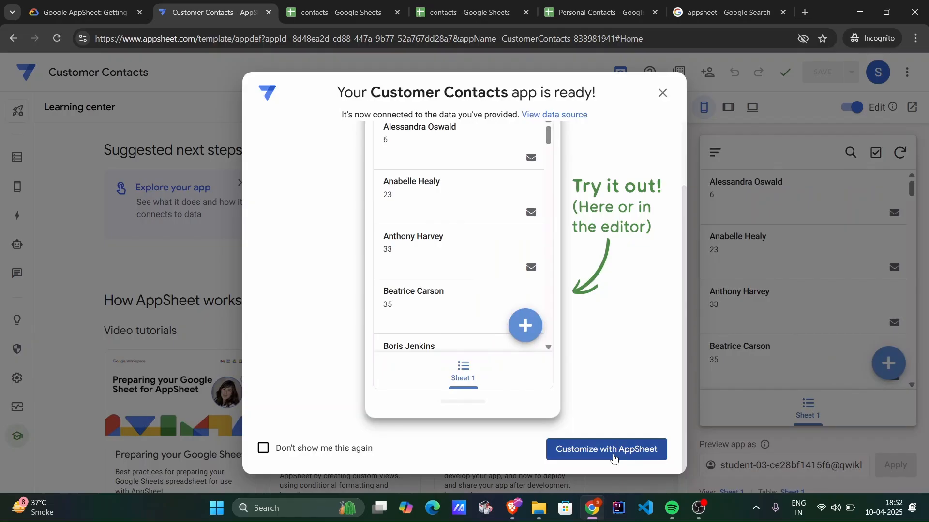
left_click(613, 459)
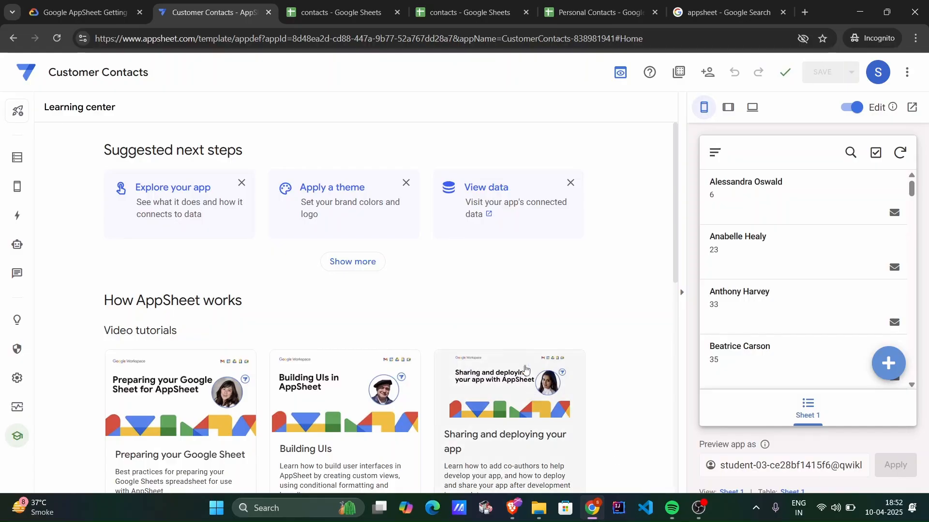
Browse the contacts list in the app's live preview and examine the first contact's details.
scroll(483, 261, "down", 1)
scroll(777, 303, "down", 4)
scroll(777, 303, "up", 4)
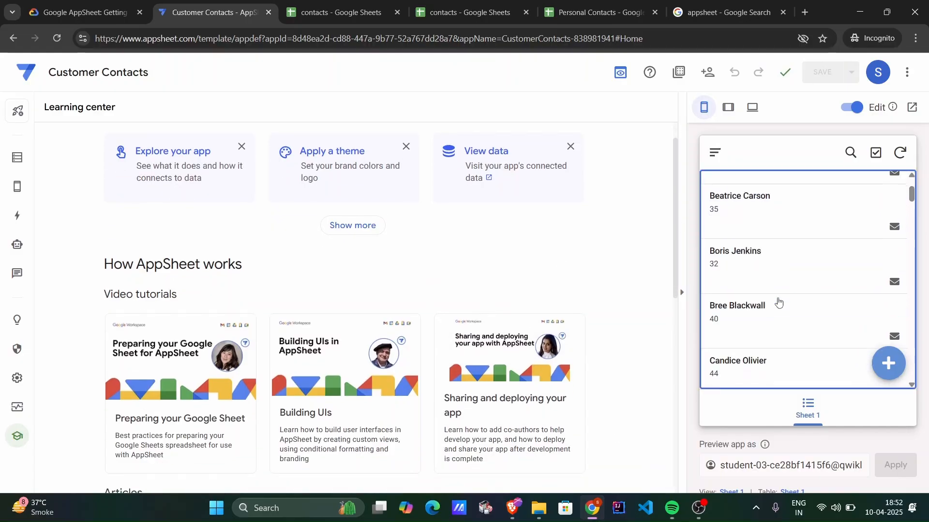
scroll(811, 284, "down", 7)
scroll(811, 284, "down", 3)
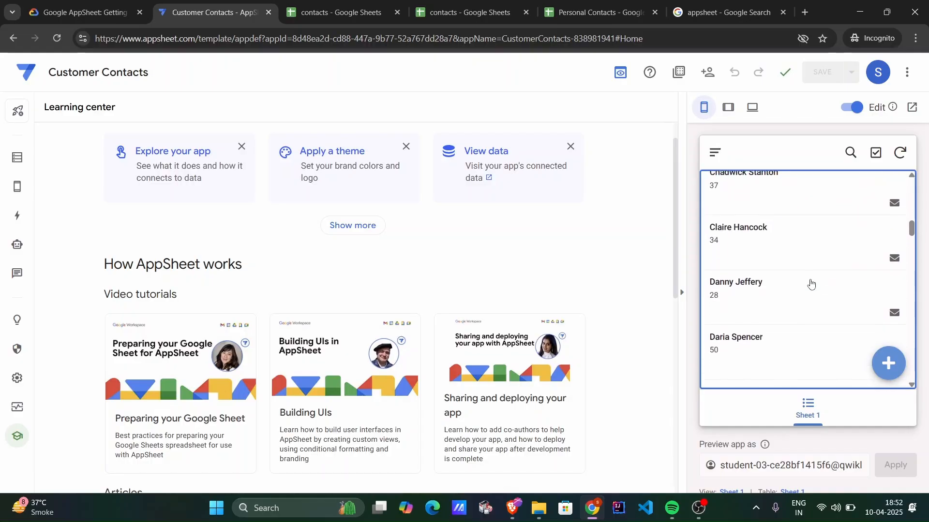
scroll(811, 285, "up", 10)
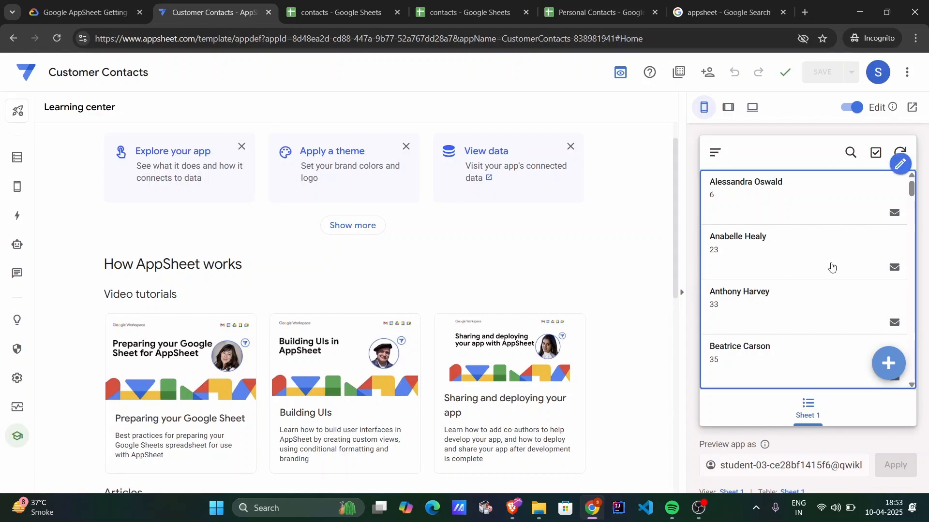
left_click(778, 201)
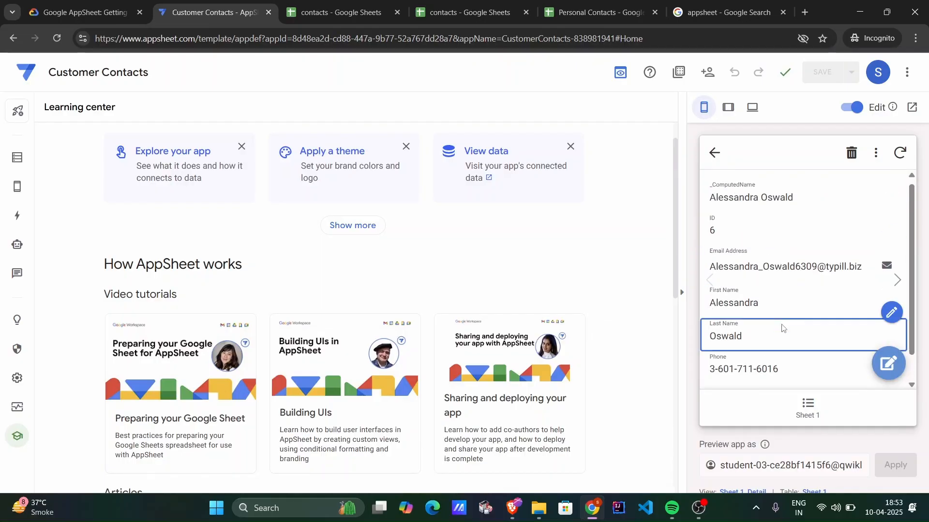
scroll(743, 208, "down", 1)
scroll(747, 242, "up", 1)
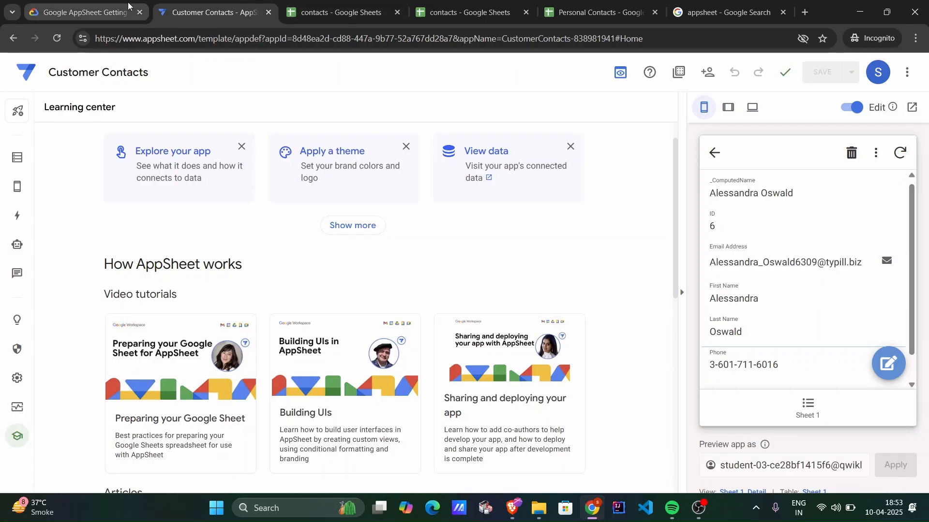
Return to the lab instructions and check progress on the "Create your first AppSheet app" objective.
left_click(82, 13)
scroll(349, 233, "down", 1)
scroll(234, 294, "up", 3)
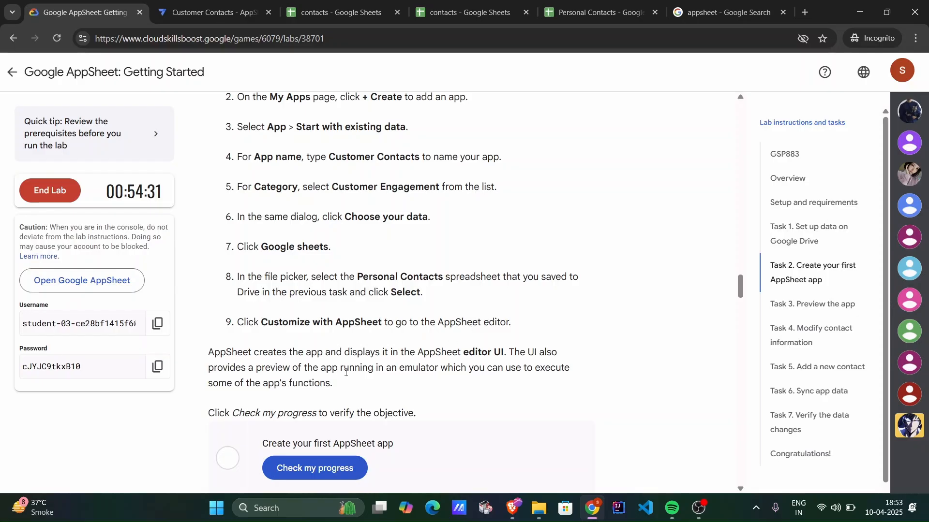
scroll(338, 290, "down", 2)
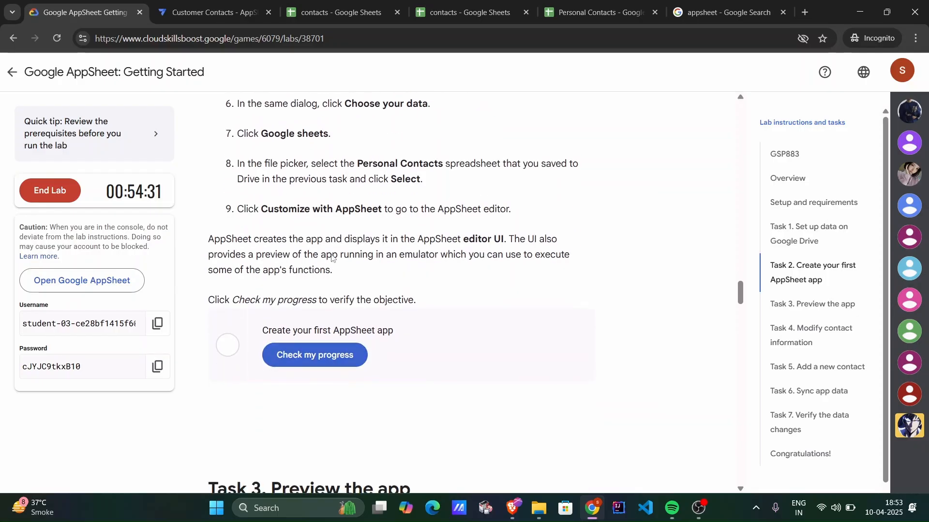
left_click(315, 356)
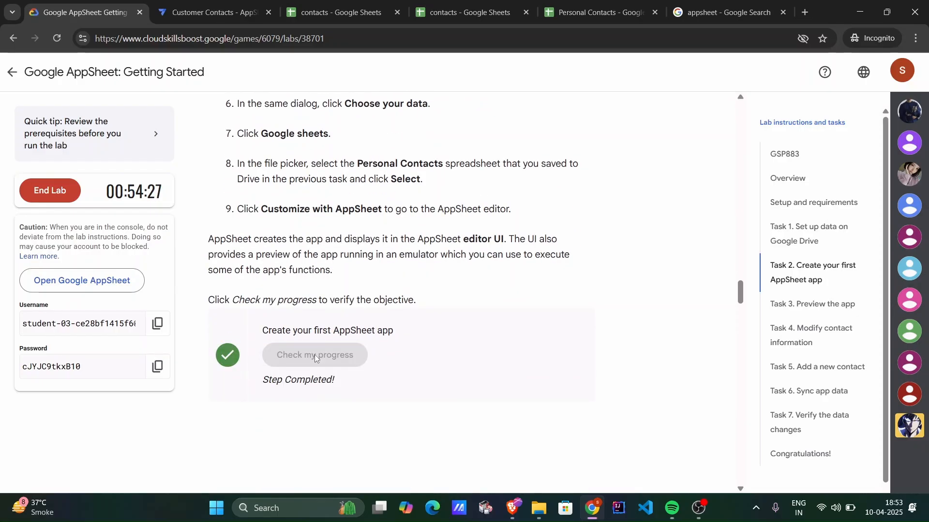
Read the Task 3 lab instructions on previewing the app and viewing contact information.
scroll(315, 355, "down", 6)
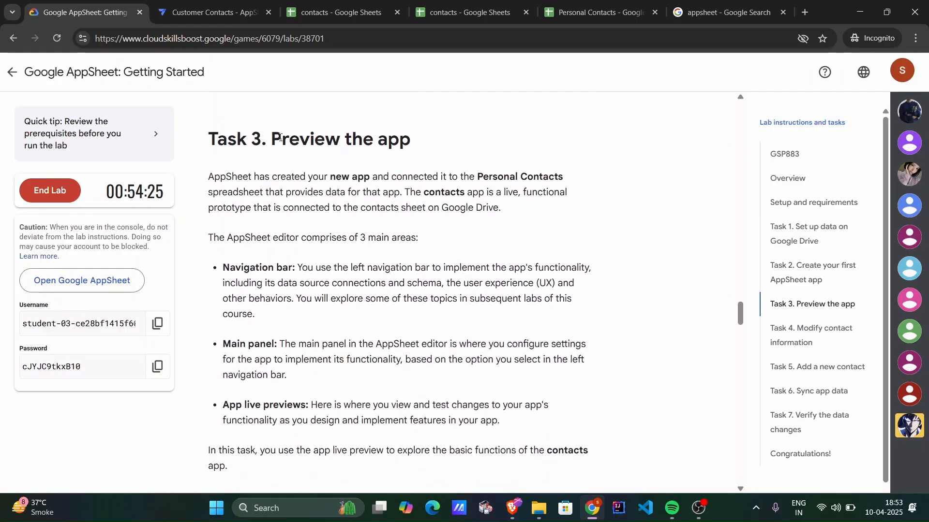
left_click_drag(279, 137, 410, 142)
left_click(322, 203)
scroll(320, 201, "down", 5)
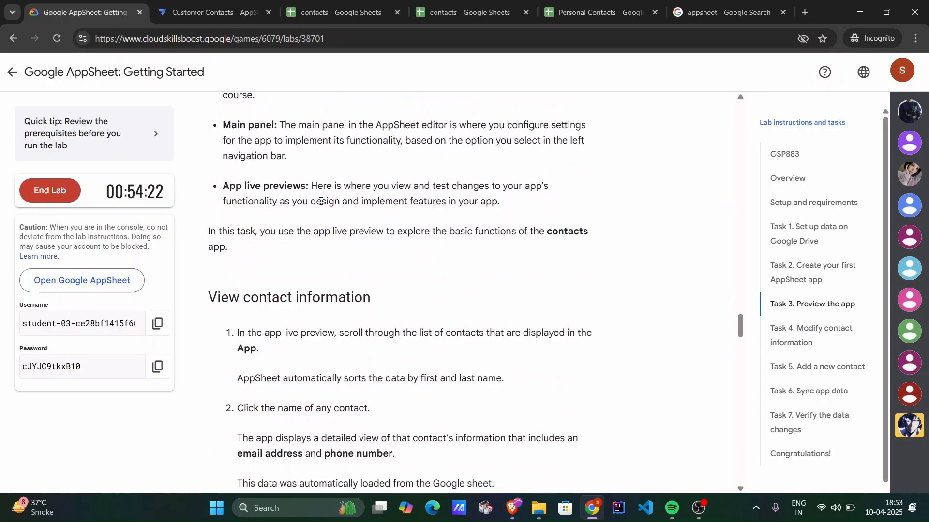
scroll(321, 201, "down", 4)
scroll(321, 201, "up", 11)
scroll(320, 201, "down", 2)
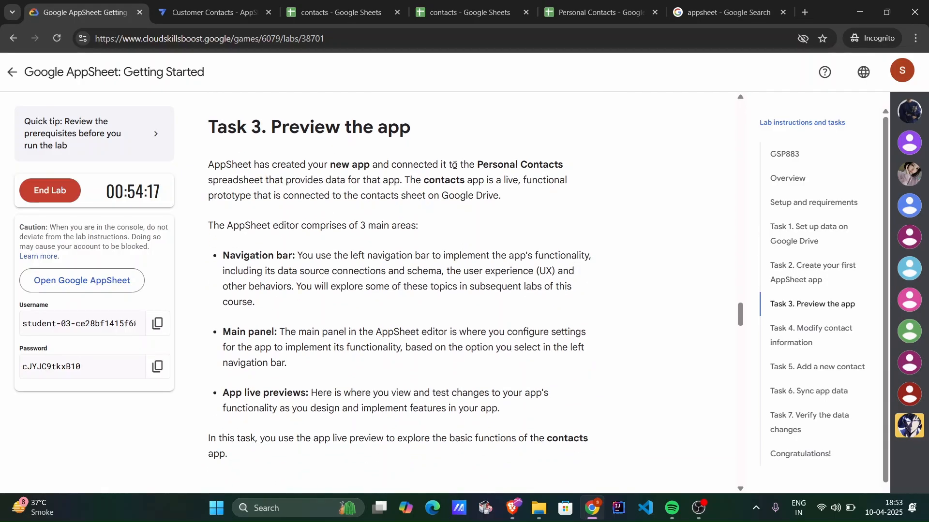
scroll(396, 249, "down", 1)
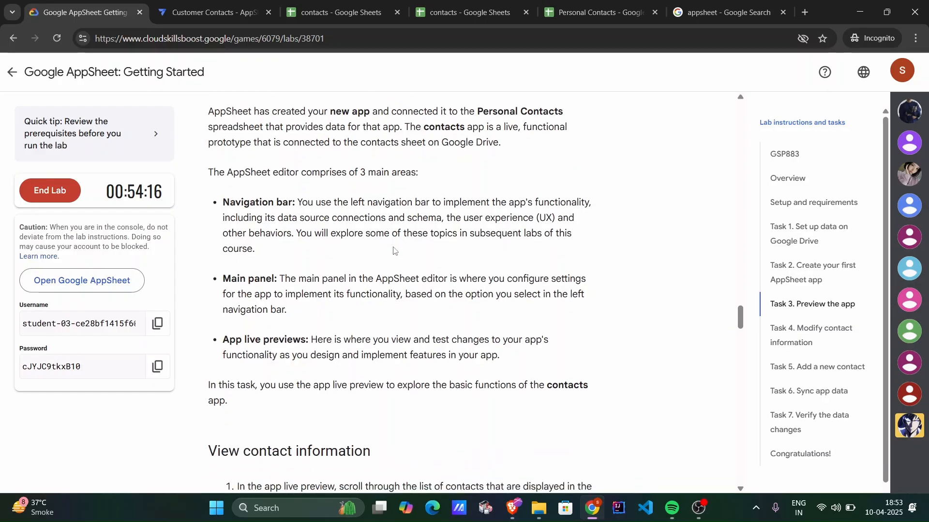
Return the live preview to the contacts list and view the app in tablet, desktop and phone layouts.
left_click(219, 4)
left_click(714, 155)
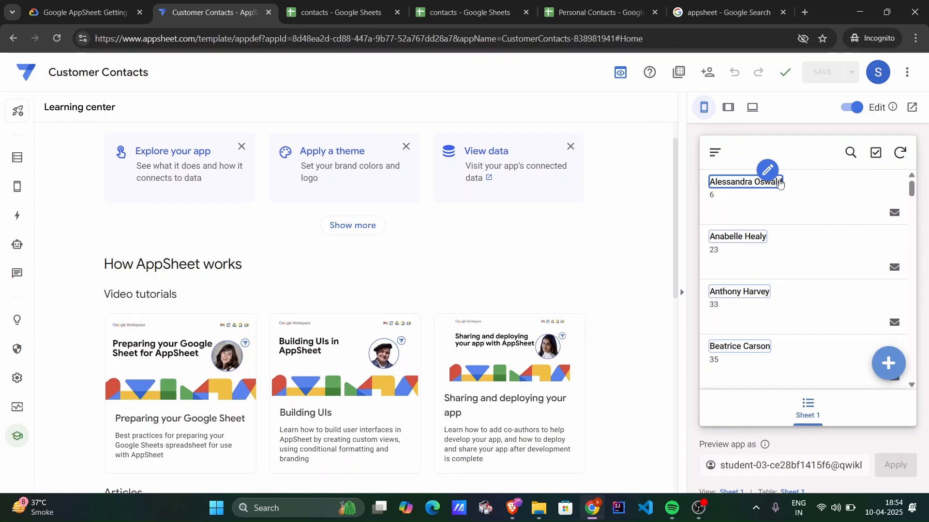
scroll(780, 183, "down", 5)
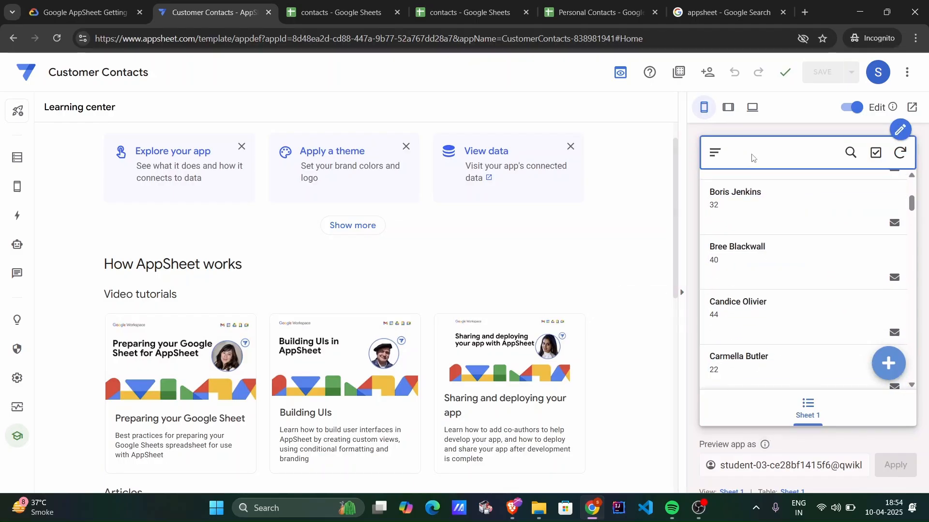
left_click(728, 108)
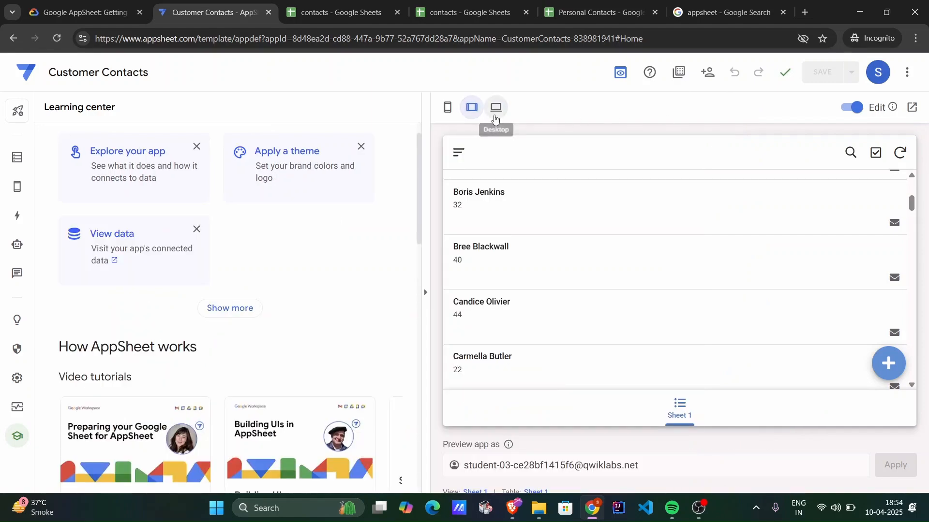
left_click(495, 107)
left_click(162, 13)
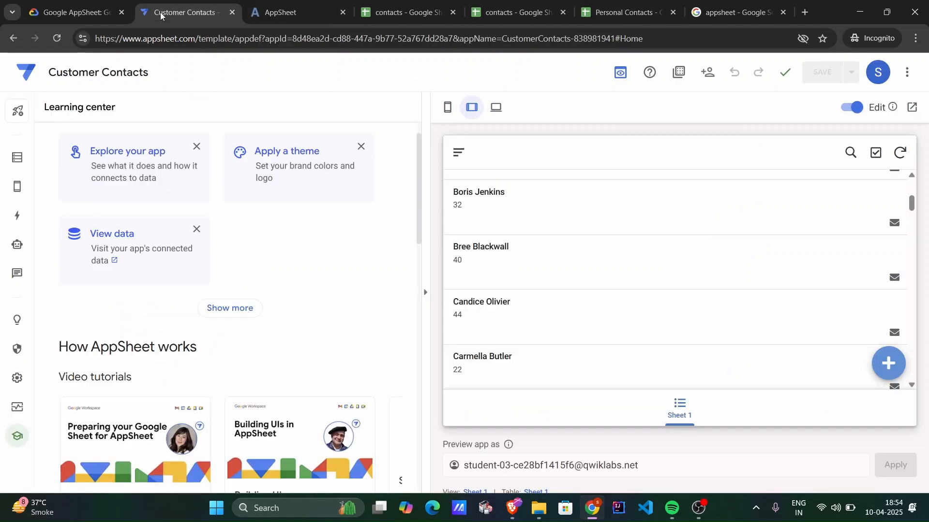
left_click(448, 108)
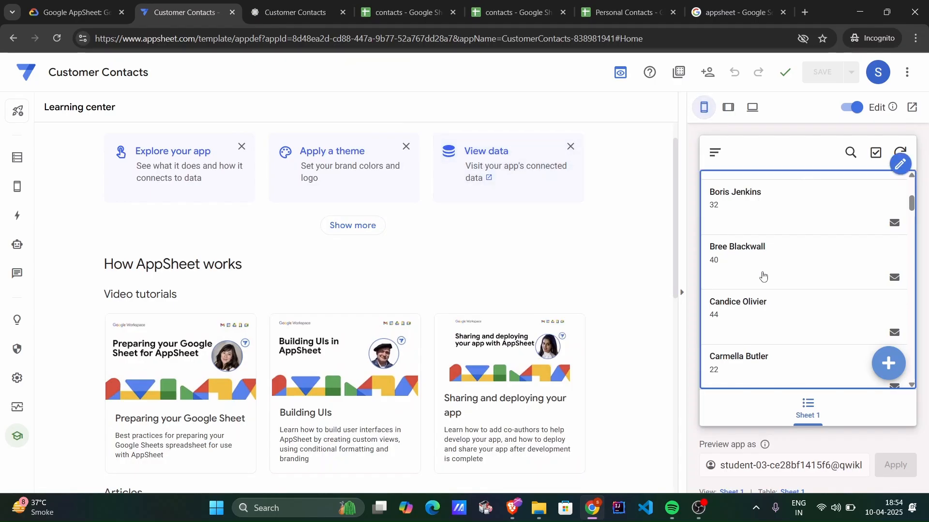
Read the rest of Task 3 and the Task 4 lab instructions on changing a contact's first name and phone number.
left_click(110, 6)
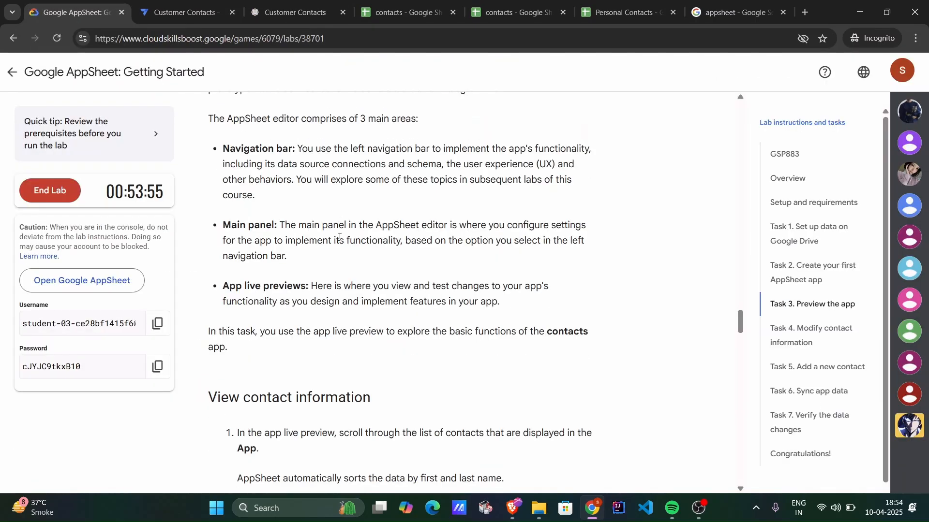
scroll(339, 236, "down", 3)
scroll(304, 180, "up", 4)
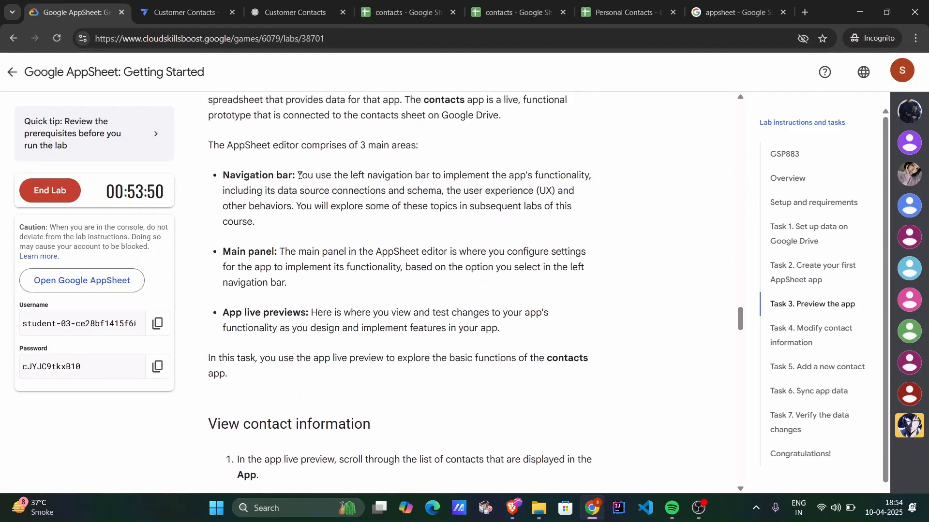
left_click_drag(298, 176, 556, 220)
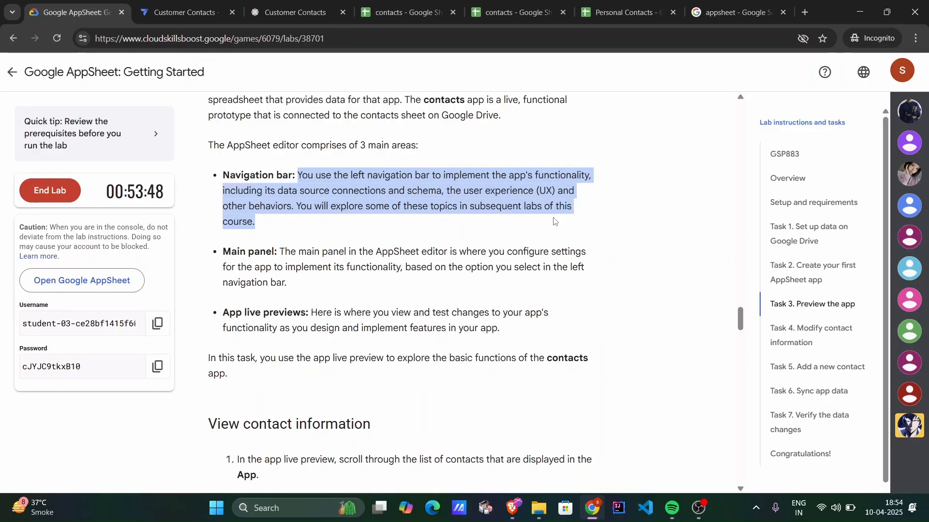
left_click(556, 220)
scroll(338, 291, "down", 1)
scroll(337, 291, "down", 5)
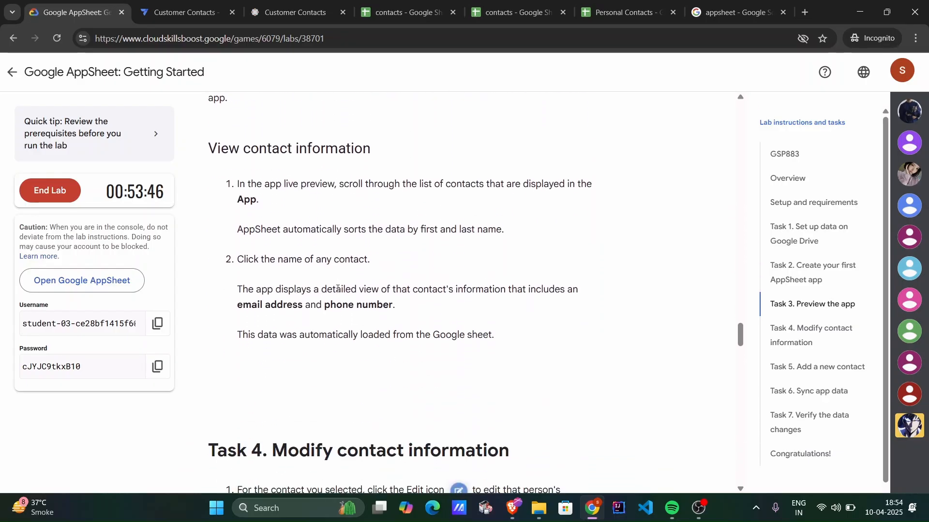
scroll(337, 292, "down", 5)
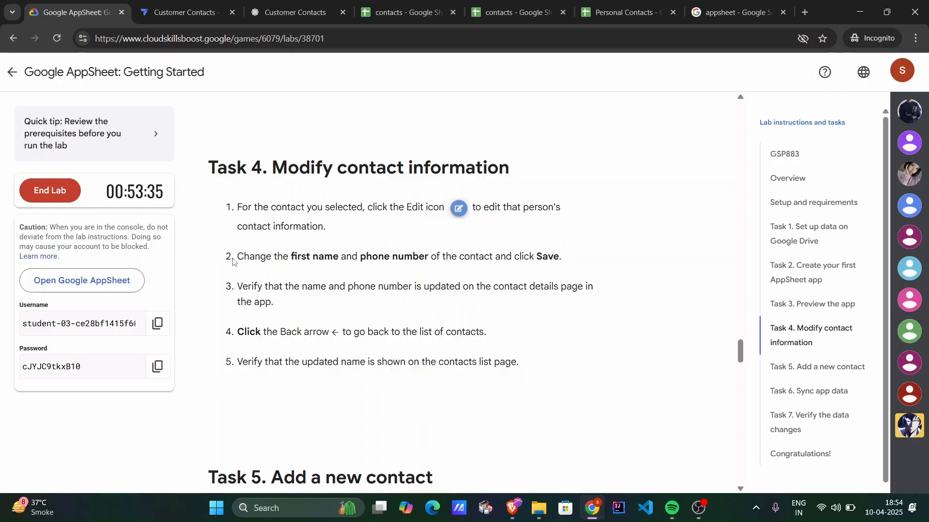
left_click_drag(290, 261, 428, 257)
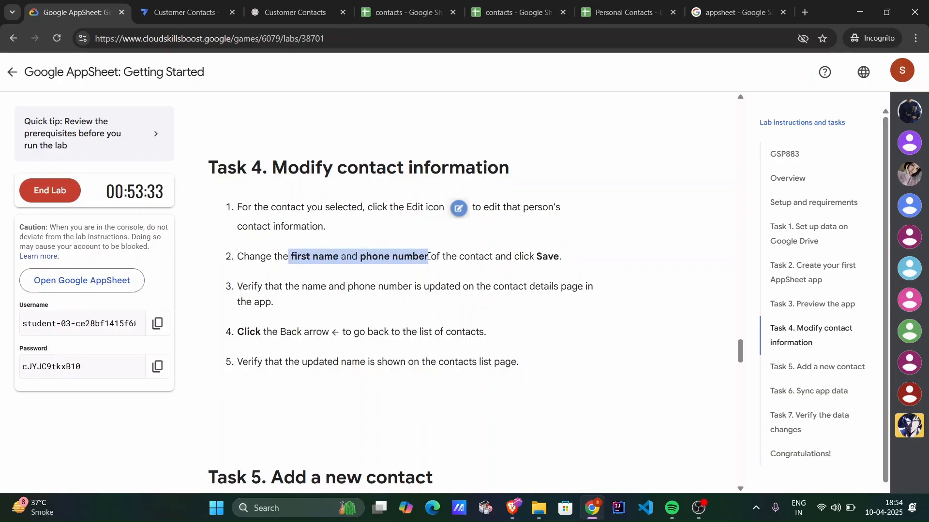
left_click(428, 257)
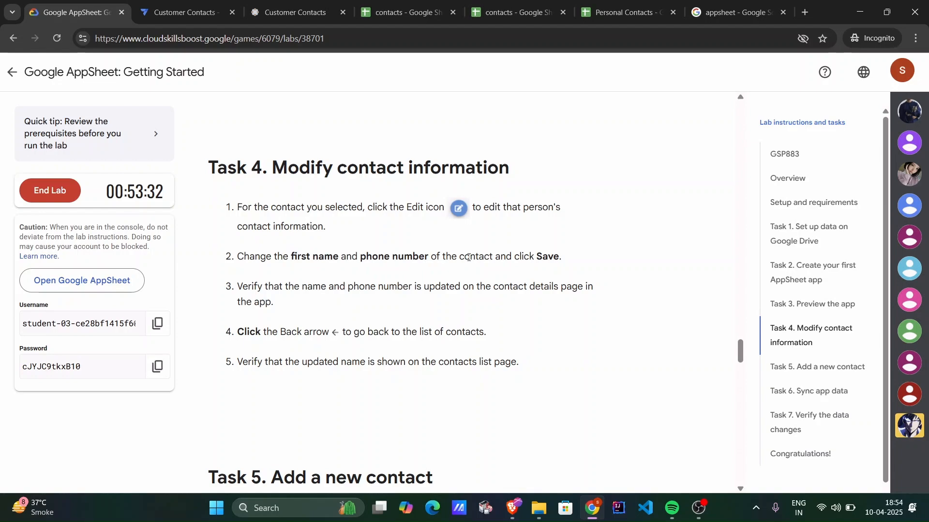
Switch to the AppSheet editor and look through the sync settings on the Performance page.
left_click(149, 3)
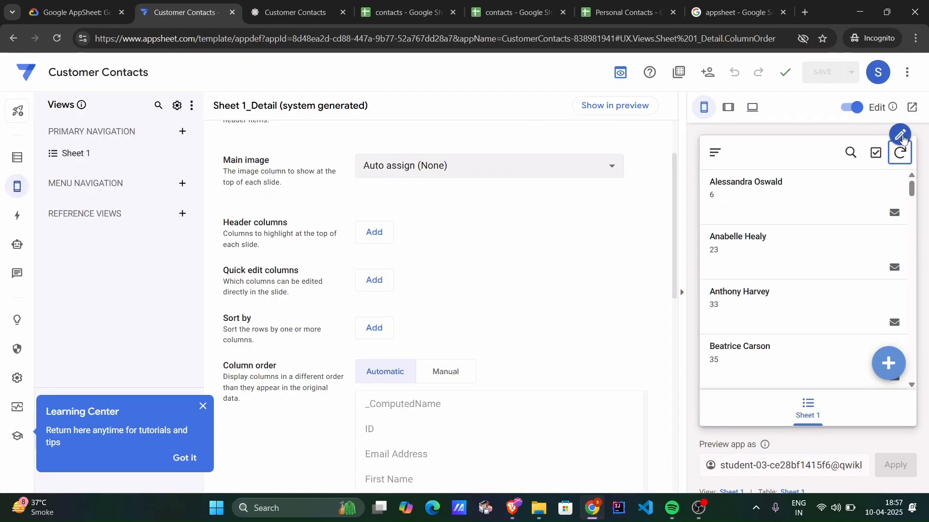
left_click(905, 136)
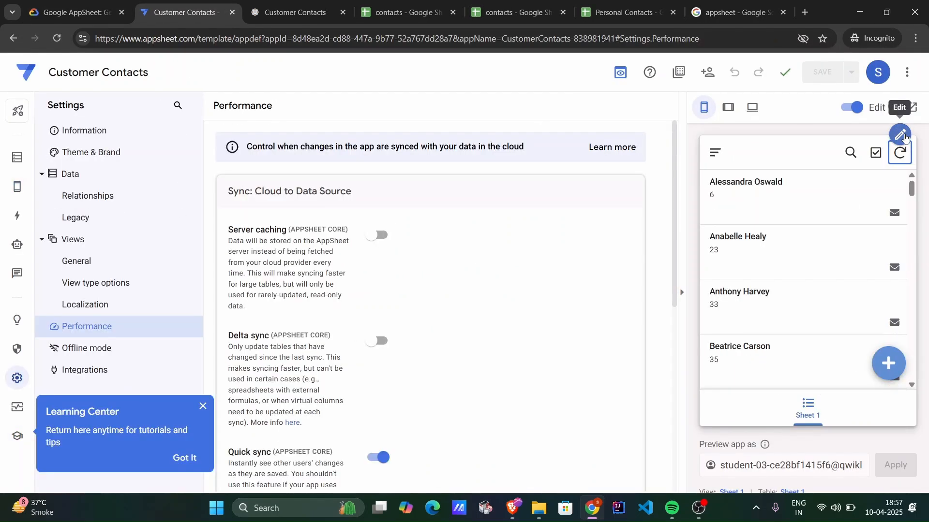
scroll(493, 222, "down", 5)
scroll(494, 224, "up", 1)
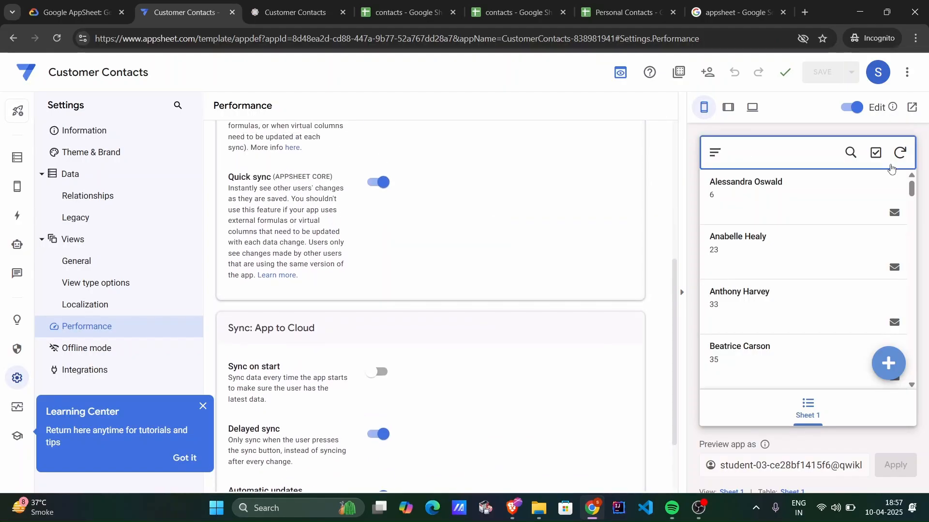
mouse_move(901, 158)
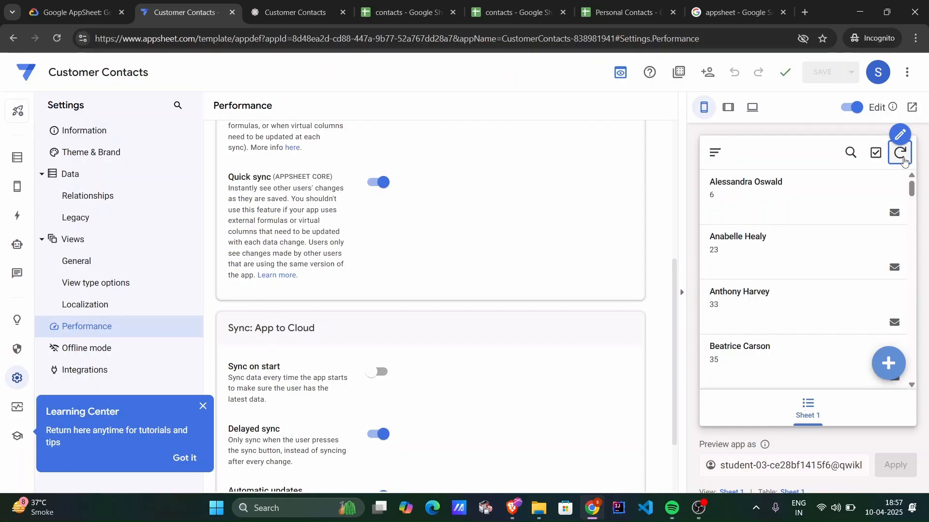
left_click(903, 160)
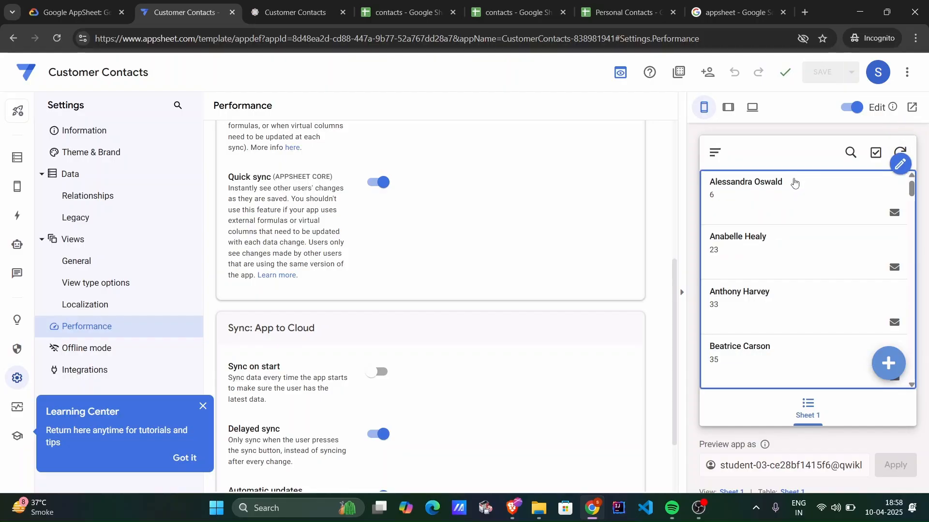
left_click(794, 181)
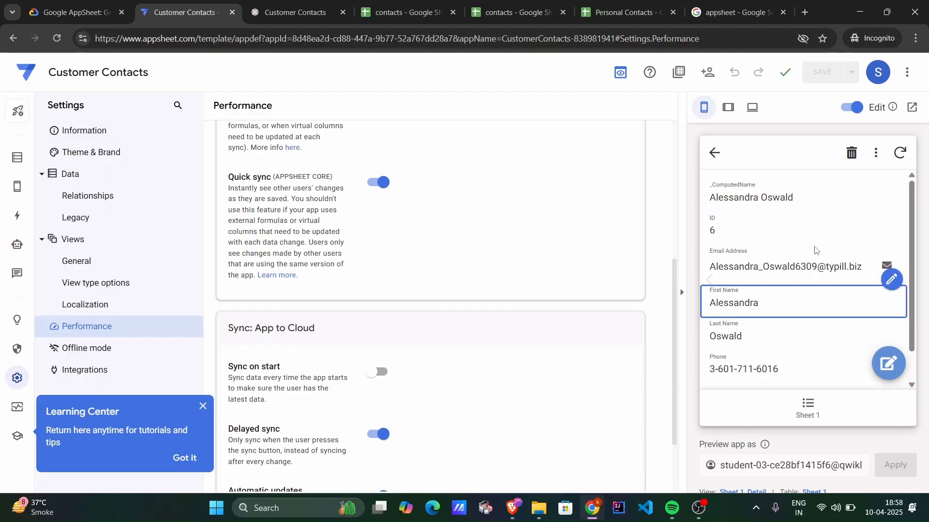
left_click(714, 152)
scroll(798, 194, "up", 3)
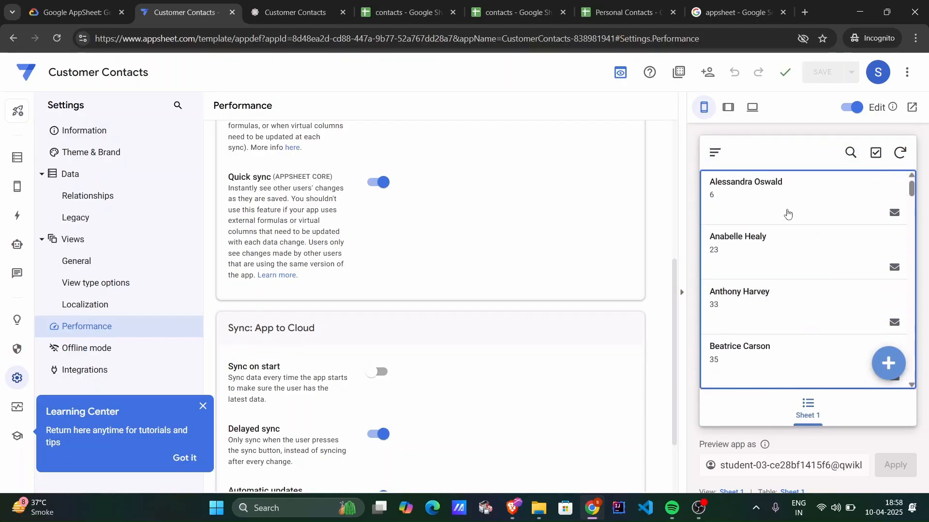
Open the first listed contact for editing in the live preview and replace its first name.
left_click(814, 189)
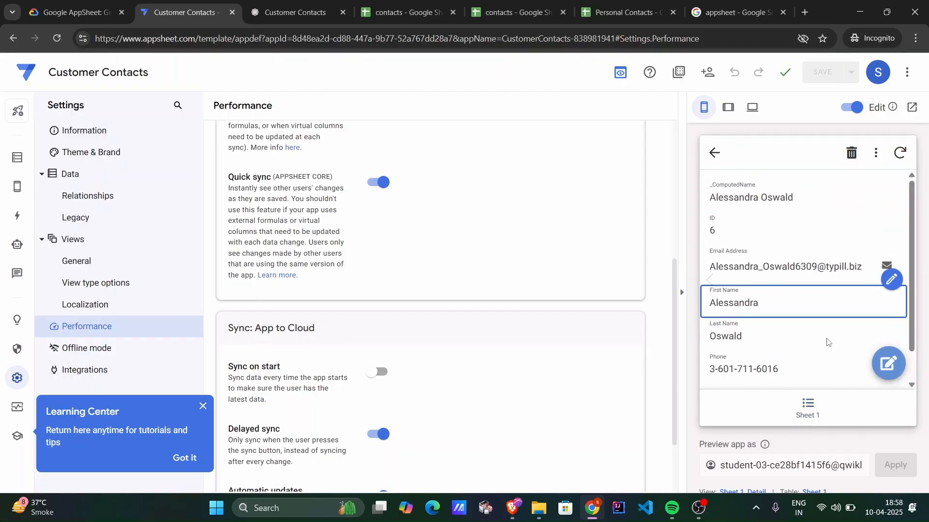
left_click(874, 153)
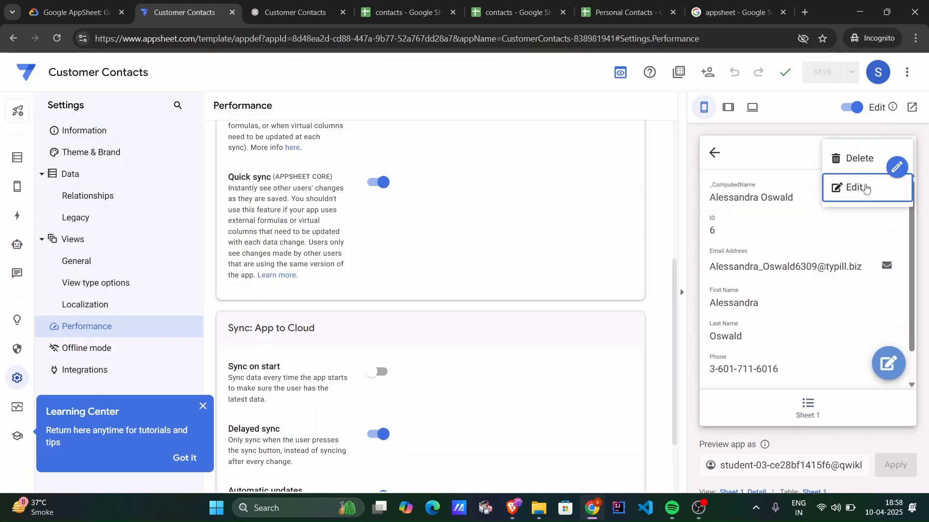
left_click(851, 187)
scroll(794, 324, "down", 2)
scroll(793, 324, "down", 1)
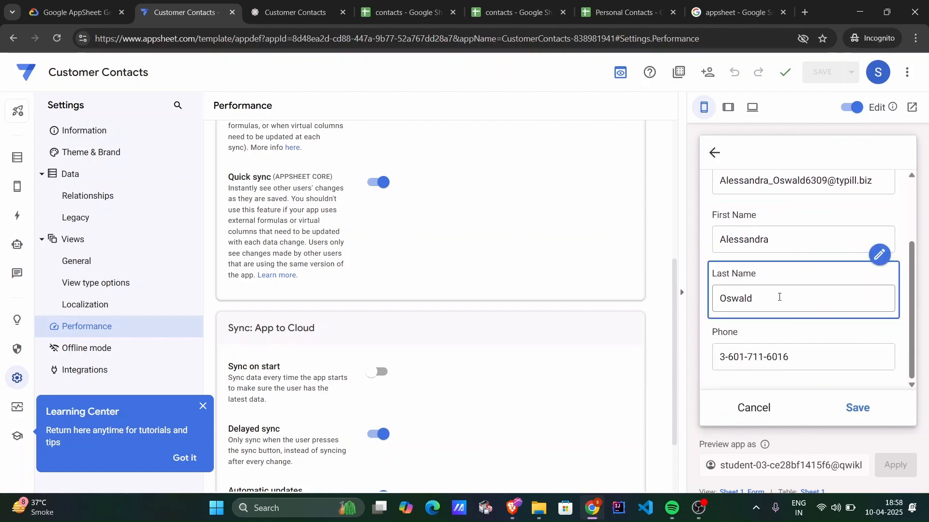
double_click(777, 240)
key("BackSpace")
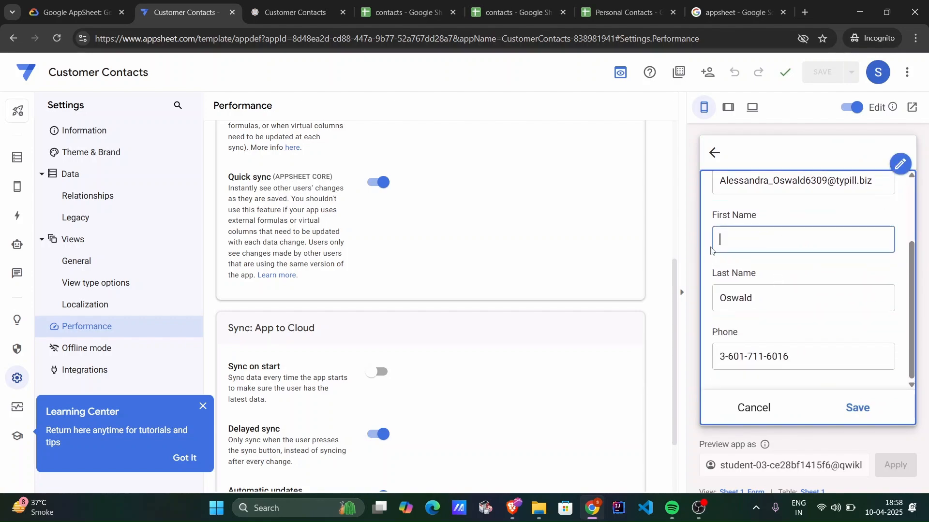
type("Ree")
key("Tab")
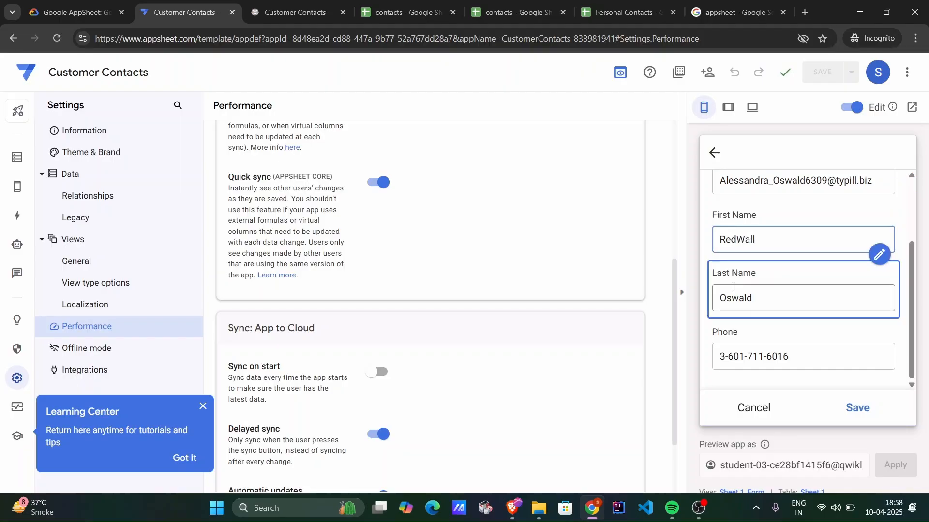
key("Tab")
Change the last four digits of the contact's phone number and save the contact.
left_click(789, 356)
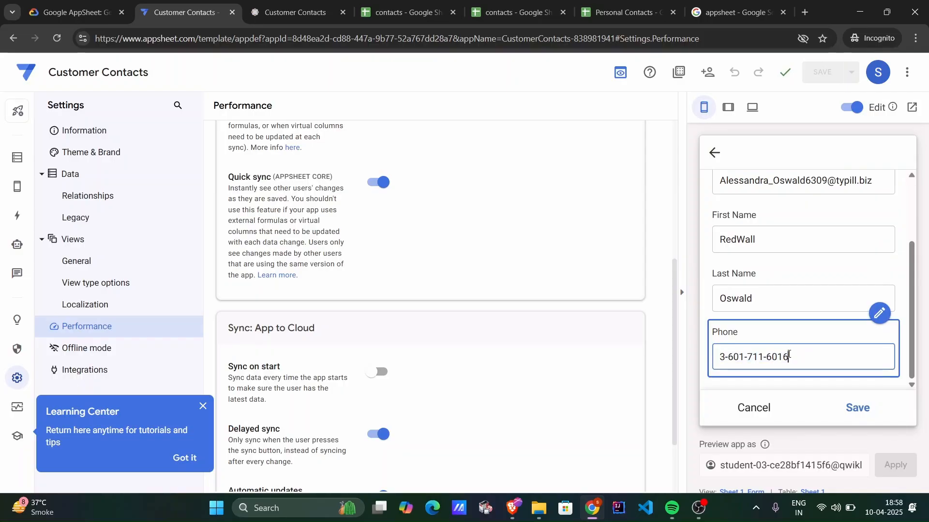
key("BackSpace")
key("BackSpace")
type("5000")
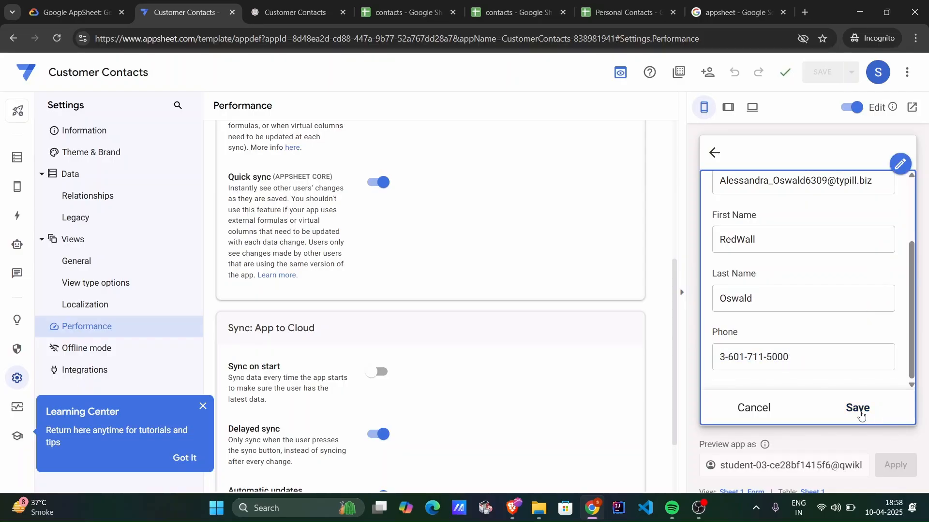
left_click(858, 408)
scroll(770, 293, "down", 1)
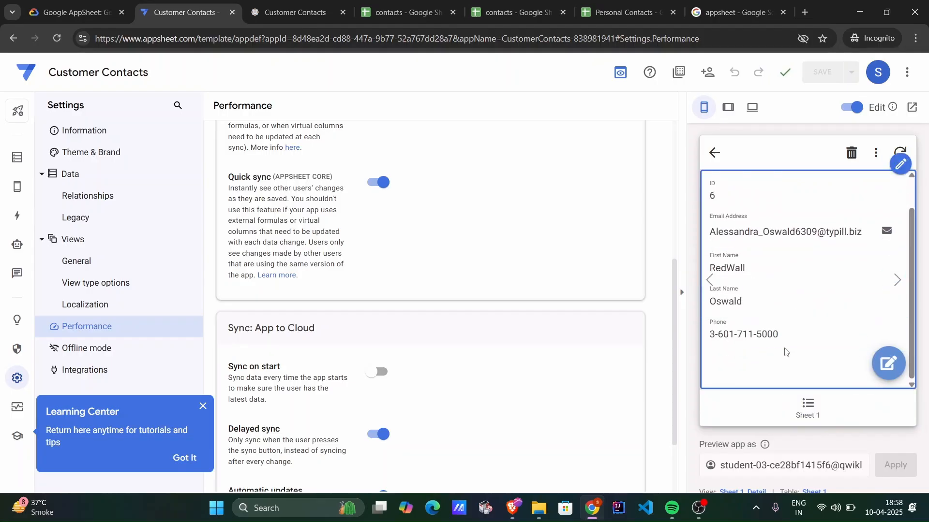
Return the live preview to the contacts list and look for the edited contact's updated name.
left_click(713, 152)
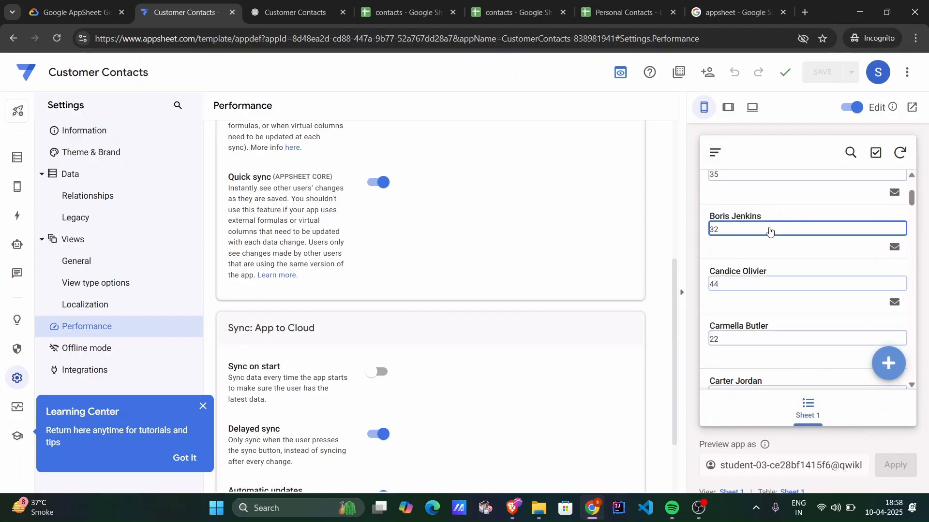
scroll(769, 228, "up", 3)
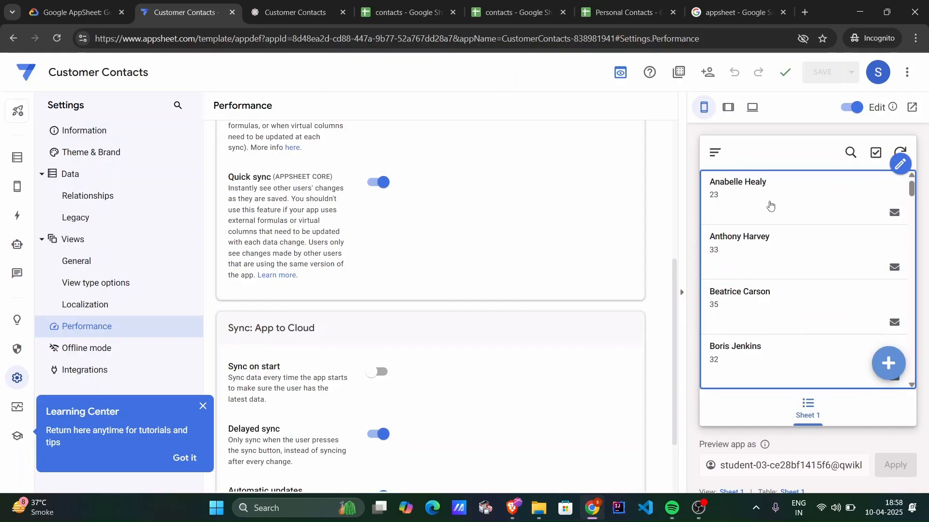
scroll(770, 205, "down", 3)
scroll(770, 205, "up", 3)
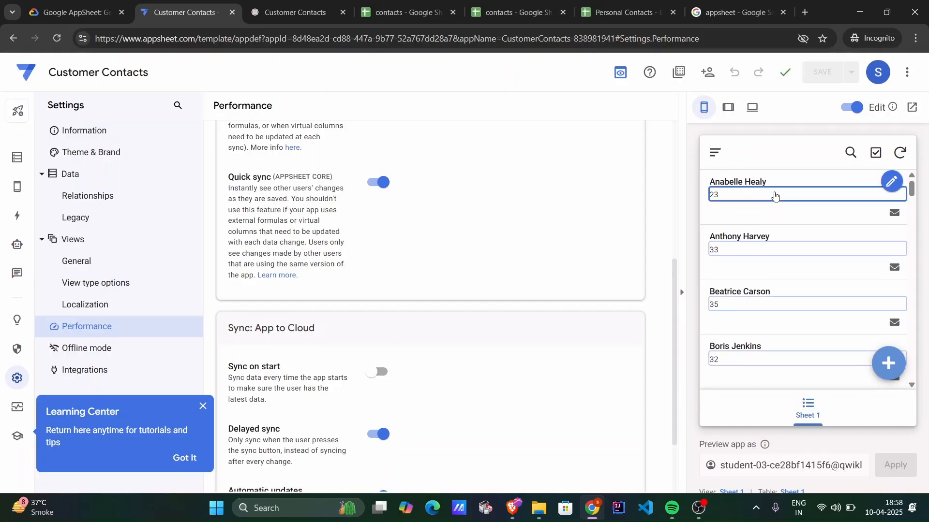
Return to the lab page and read the Task 5 instructions on adding a new contact.
left_click(64, 9)
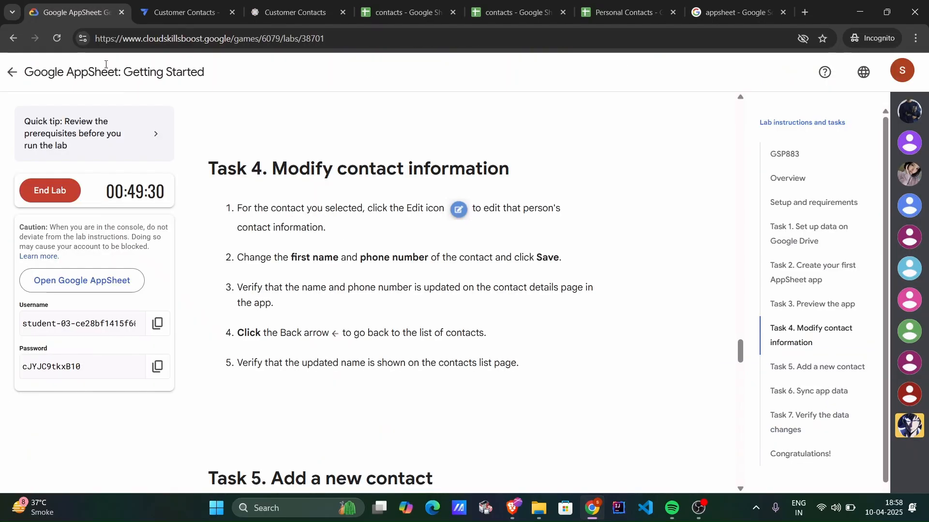
scroll(334, 242, "down", 8)
scroll(341, 254, "up", 1)
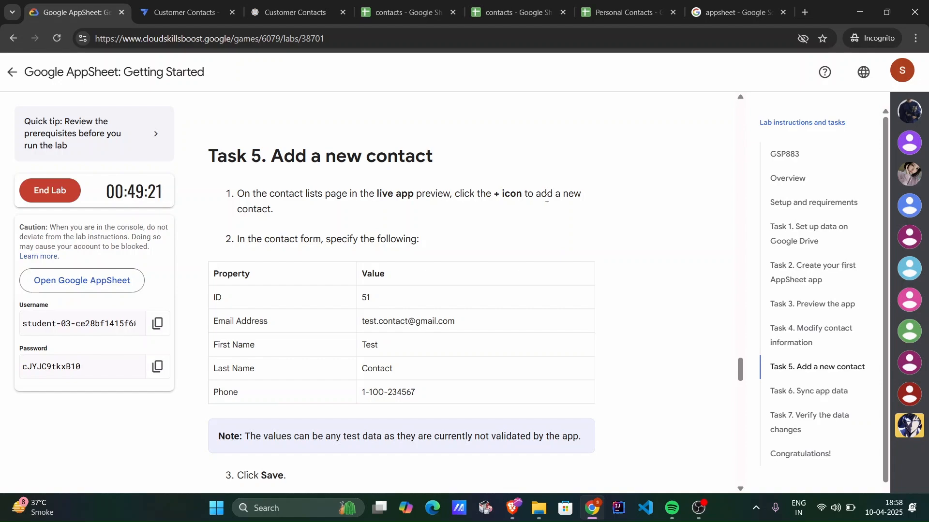
Start a new contact in the live preview, entering ID 51 and the e-mail address given in the lab instructions.
left_click(155, 3)
left_click(888, 363)
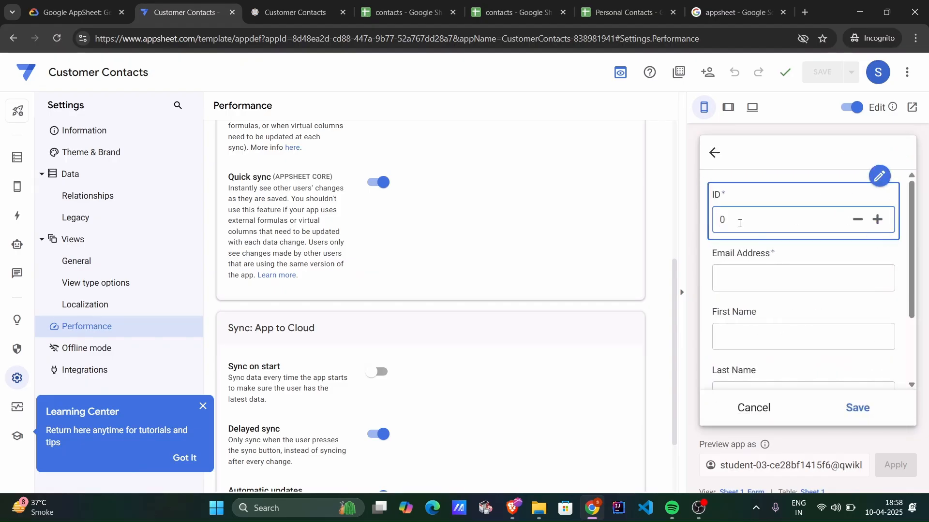
left_click(739, 224)
left_click(72, 12)
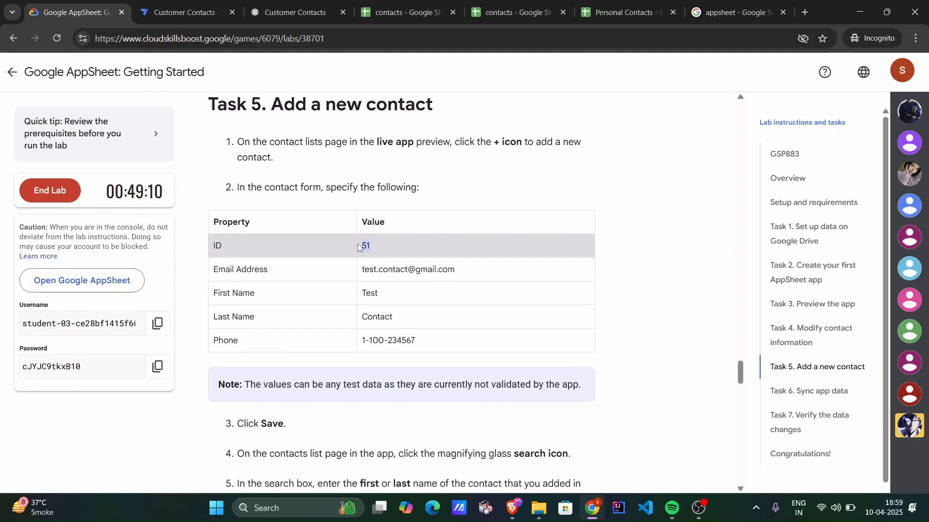
left_click(401, 271)
left_click_drag(362, 272, 455, 270)
key("ctrl+c")
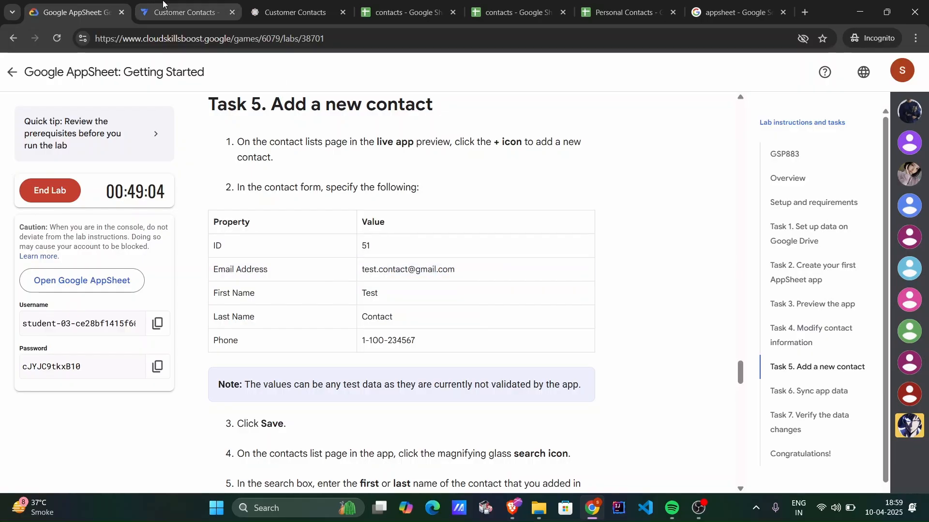
left_click(184, 13)
left_click(739, 213)
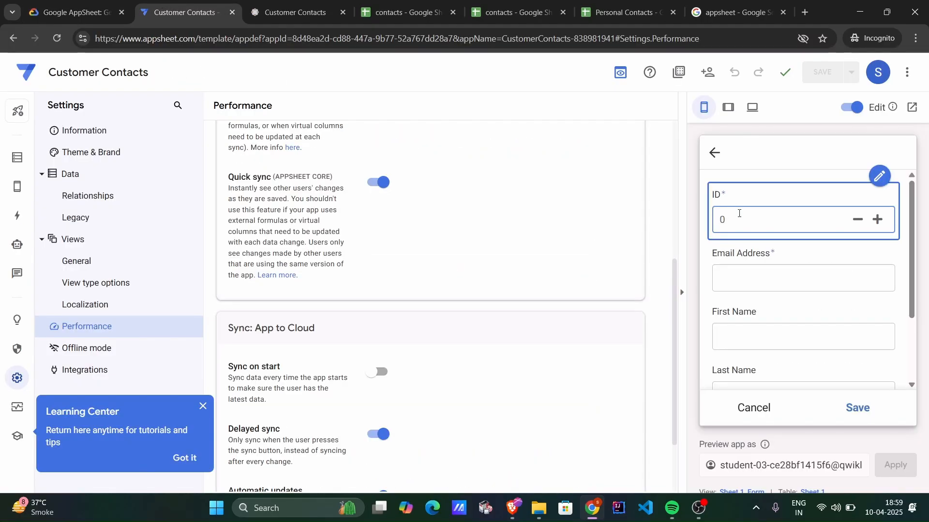
left_click(741, 274)
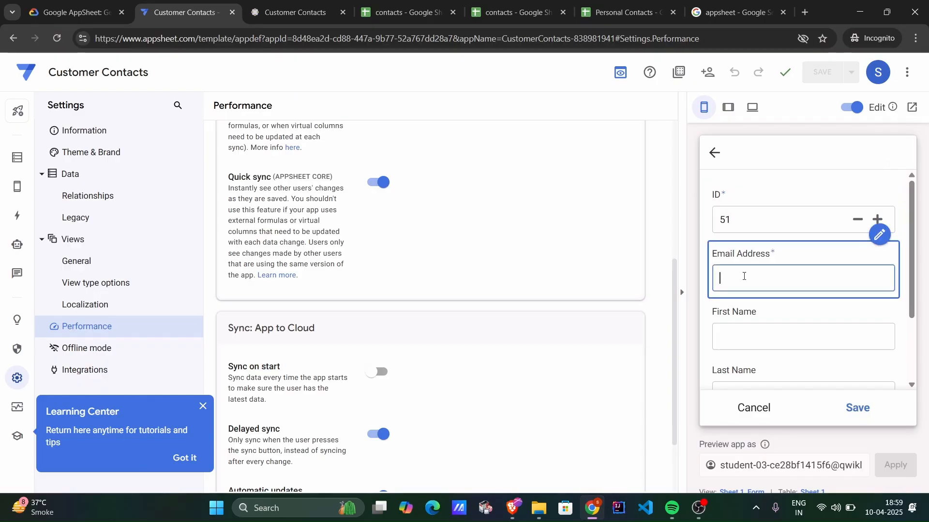
key("ctrl+v")
Copy the first name "Test" from the lab instructions into the new contact's First Name field.
left_click(75, 12)
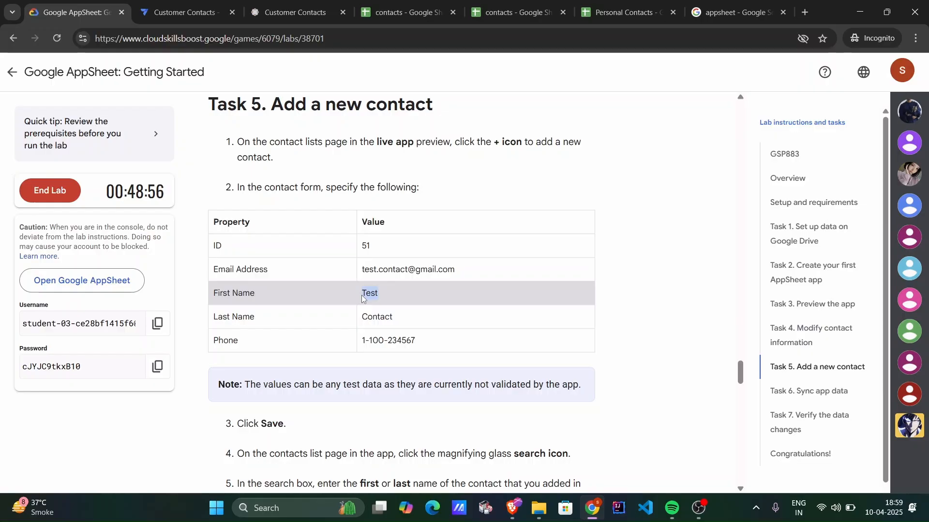
left_click(176, 12)
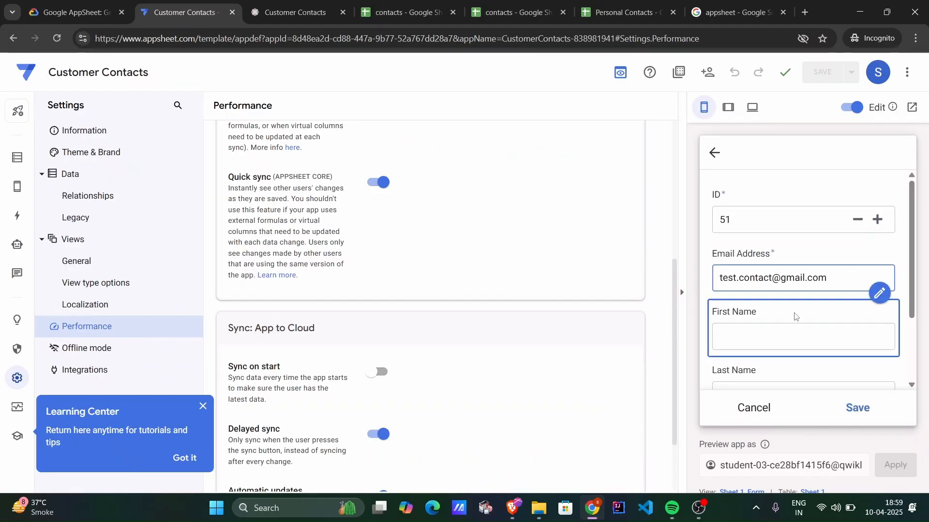
left_click(776, 331)
type("Test")
key("Tab")
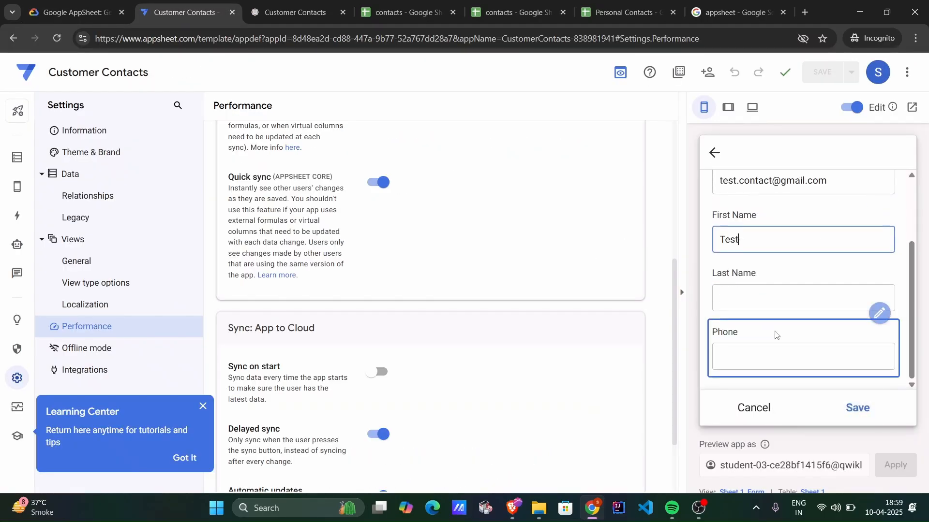
Copy the last name "Contact" from the lab instructions into the new contact's Last Name field.
left_click(75, 12)
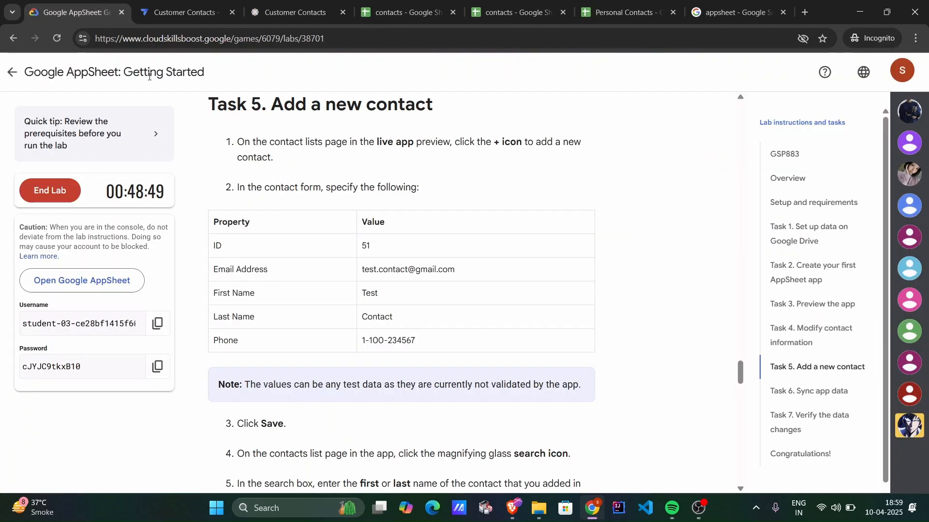
left_click_drag(392, 318, 355, 316)
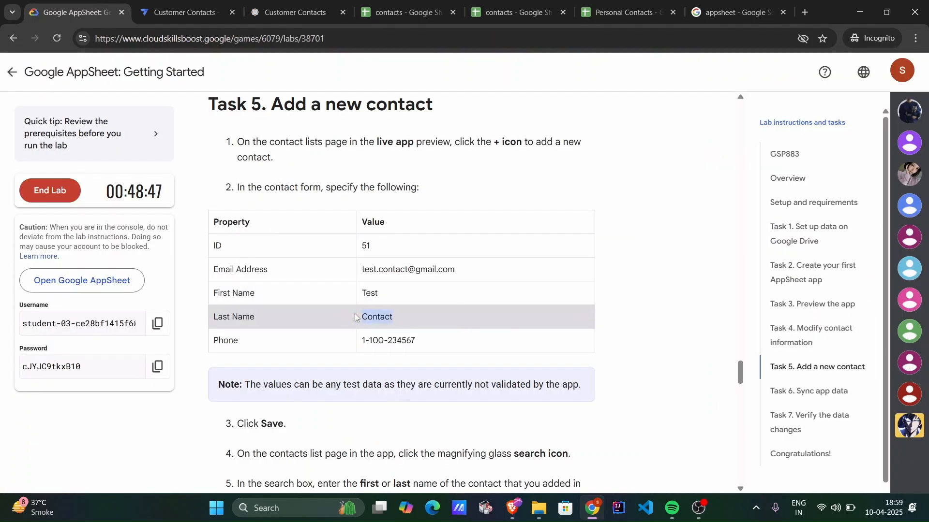
key("ctrl+c")
left_click(159, 6)
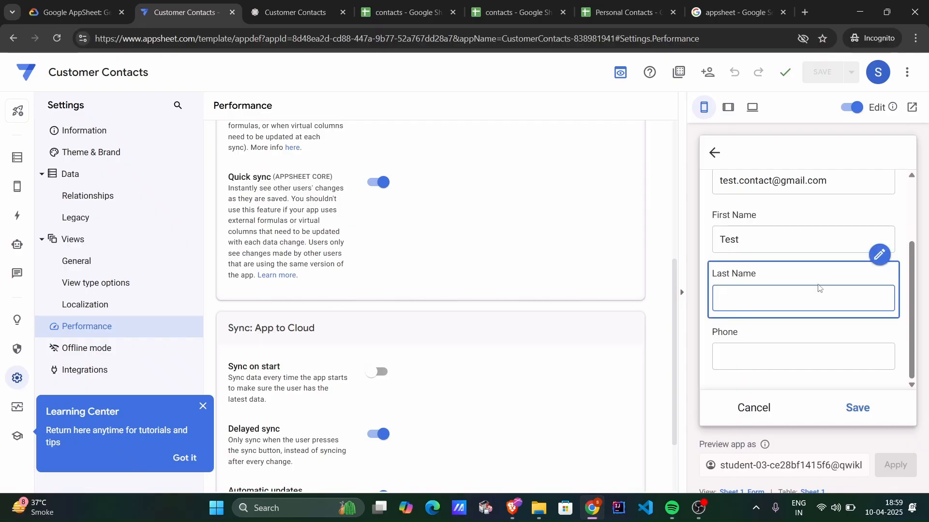
key("ctrl+v")
left_click_drag(741, 299, 716, 297)
key("BackSpace")
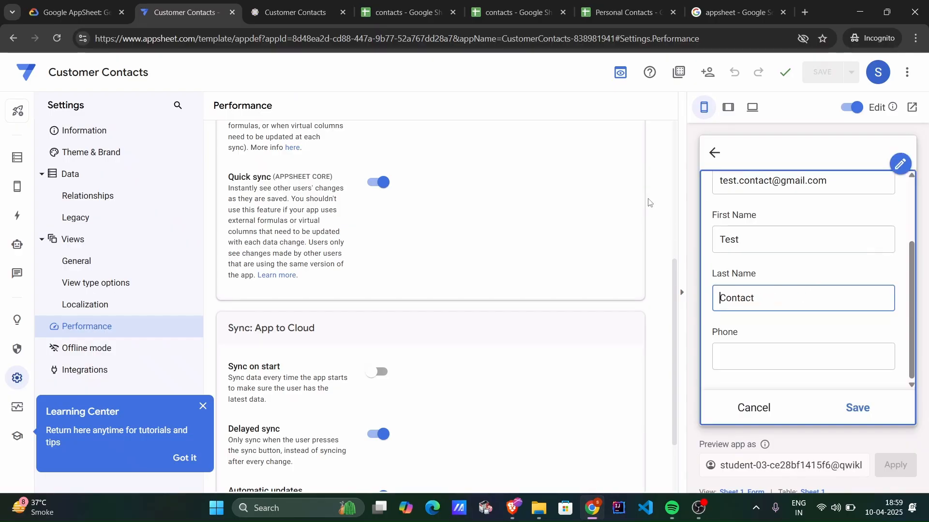
Copy the phone number from the lab instructions into the new contact's Phone field and save the contact.
left_click(73, 12)
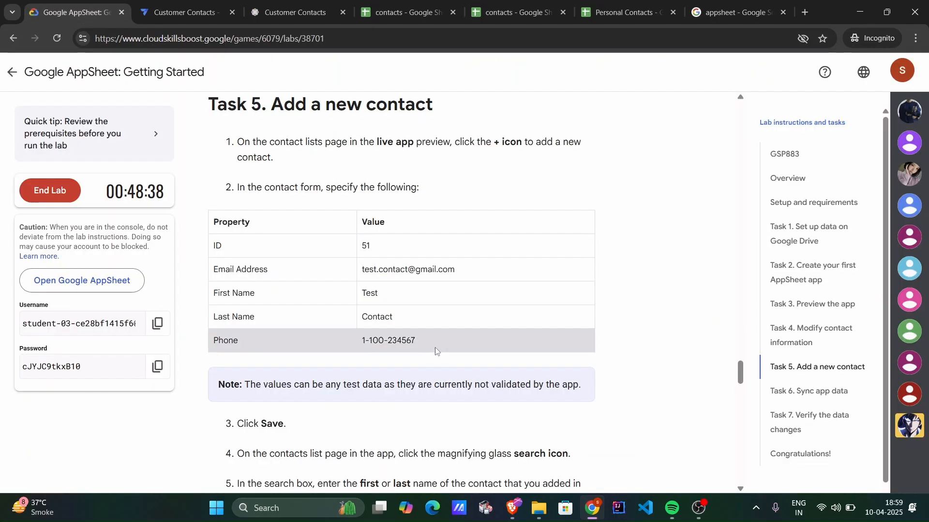
left_click_drag(422, 342, 364, 343)
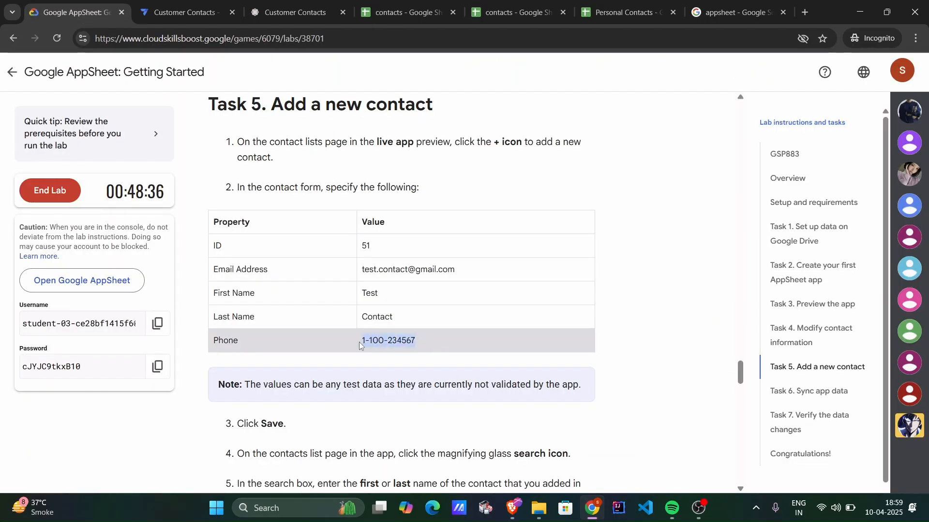
left_click(184, 12)
left_click(790, 365)
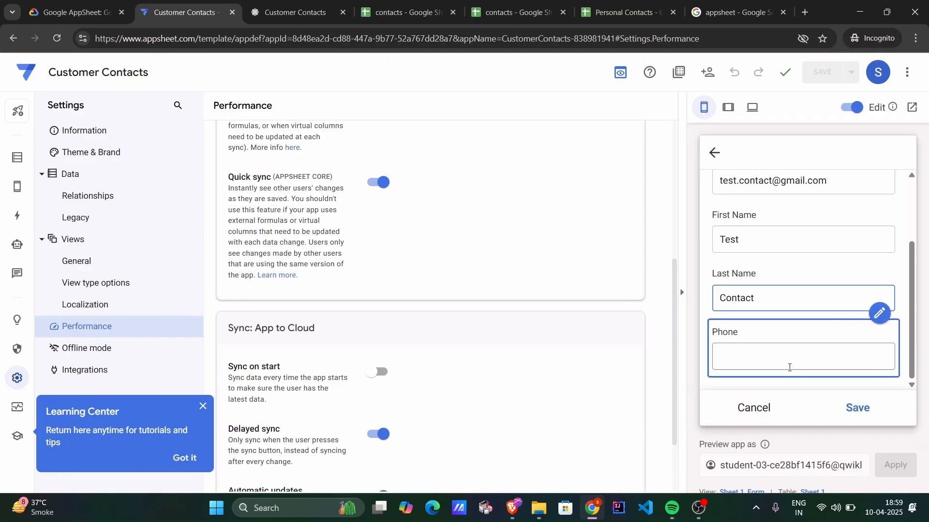
key("ctrl+v")
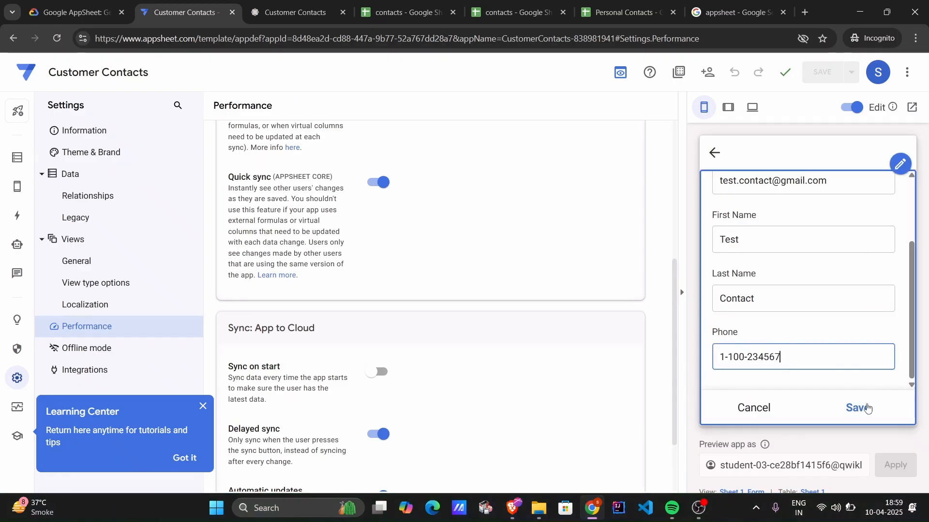
left_click(856, 407)
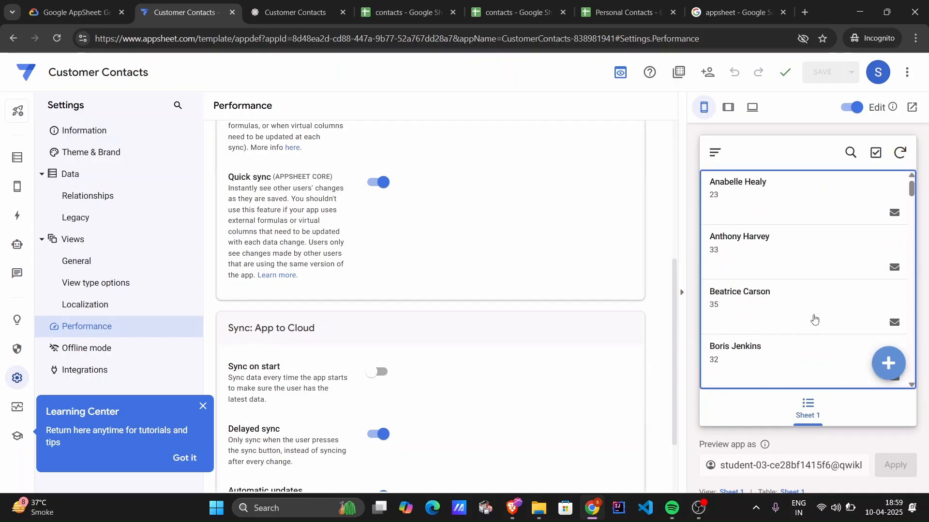
Search the live preview's contact list for 51 and for "Test" to find the new contact, clearing each search.
scroll(814, 319, "down", 15)
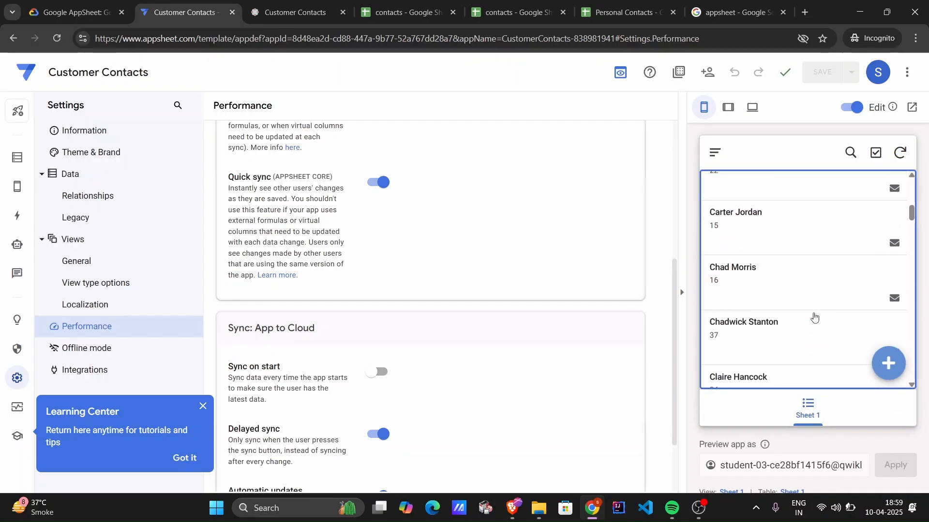
scroll(812, 317, "down", 1)
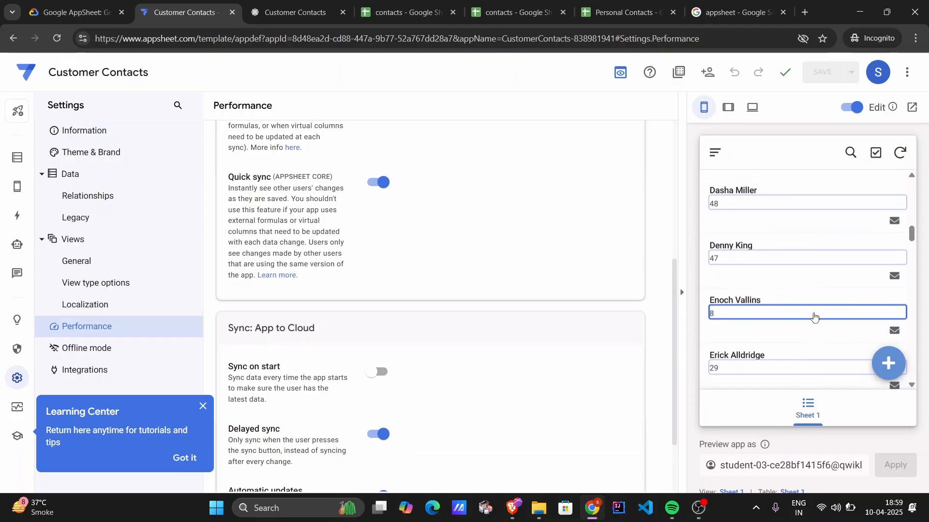
left_click(851, 152)
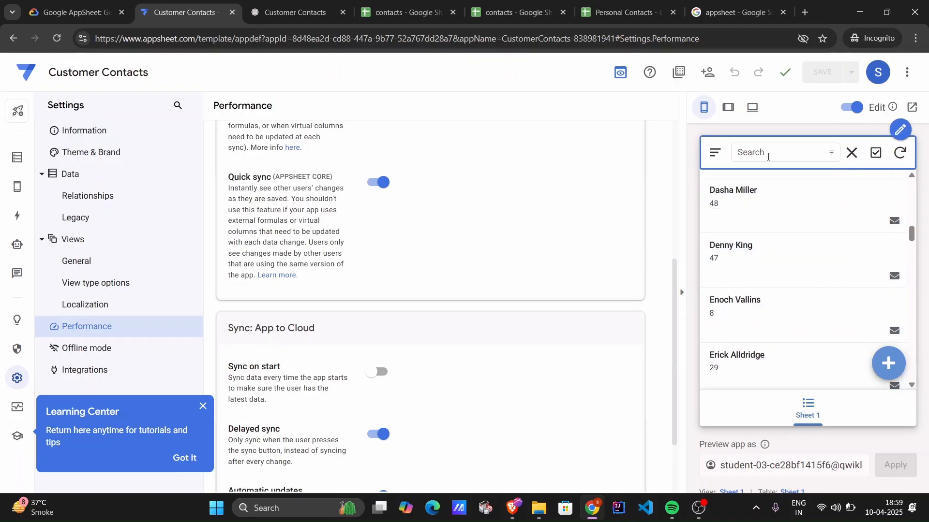
type("51")
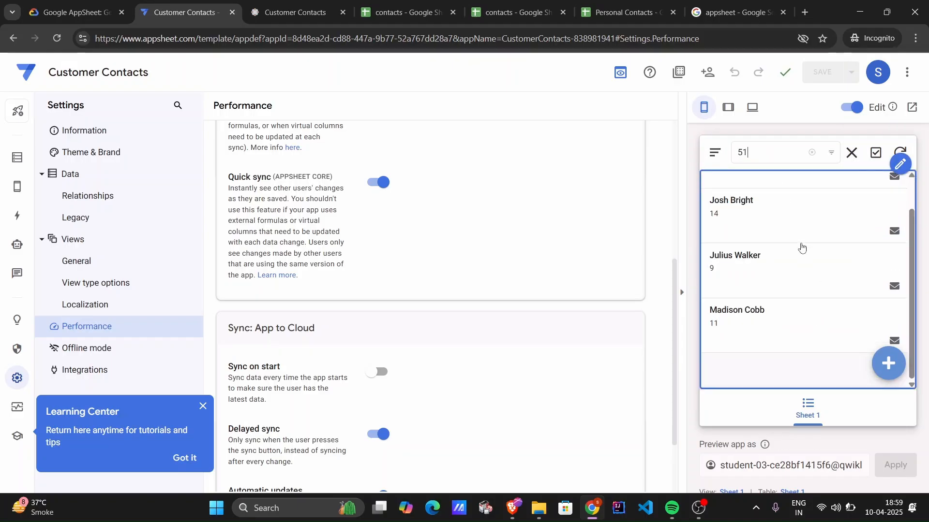
scroll(802, 247, "up", 1)
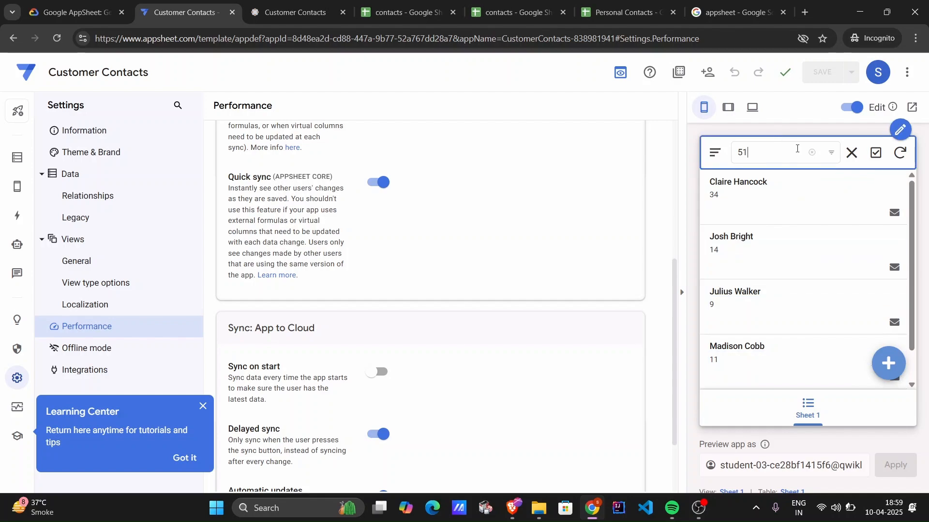
left_click(811, 153)
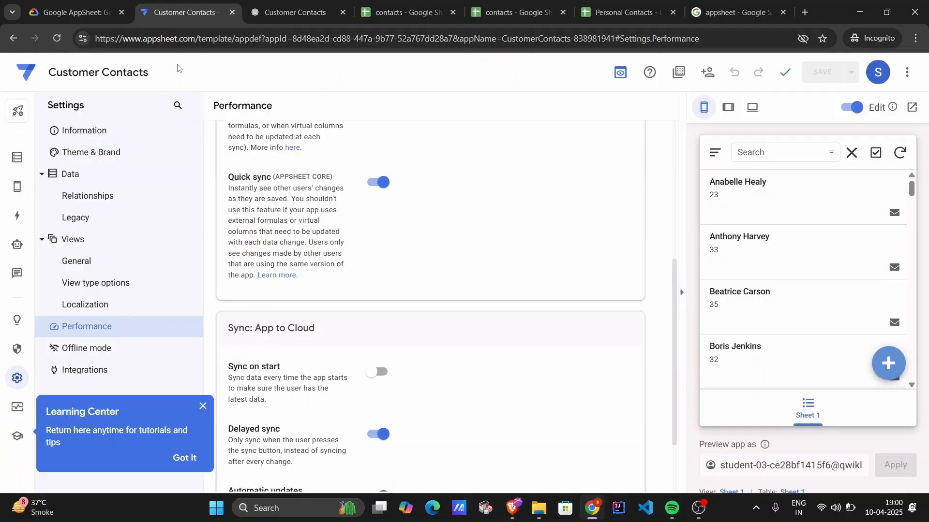
type("Test")
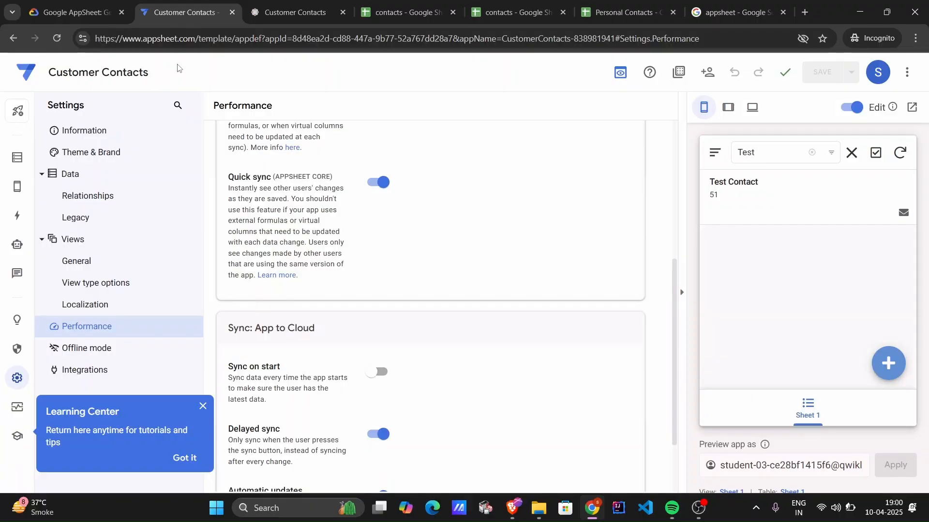
left_click(812, 152)
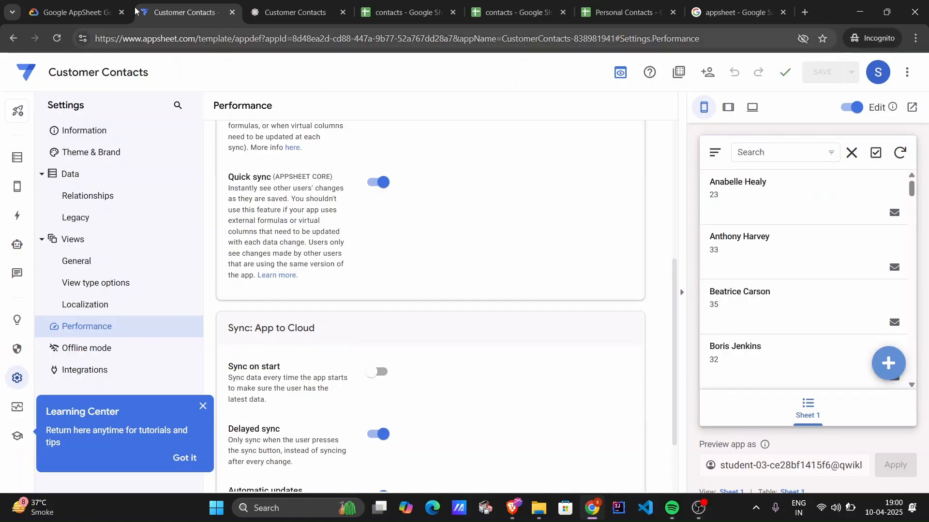
Return to the lab page, review the Task 5 instructions and check the progress of "Add a new contact".
left_click(82, 22)
scroll(311, 321, "down", 4)
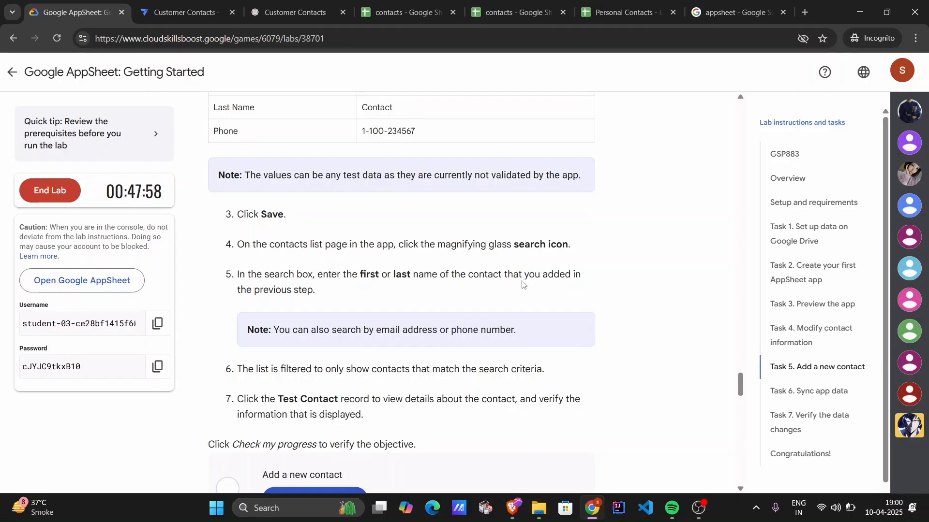
scroll(357, 274, "up", 2)
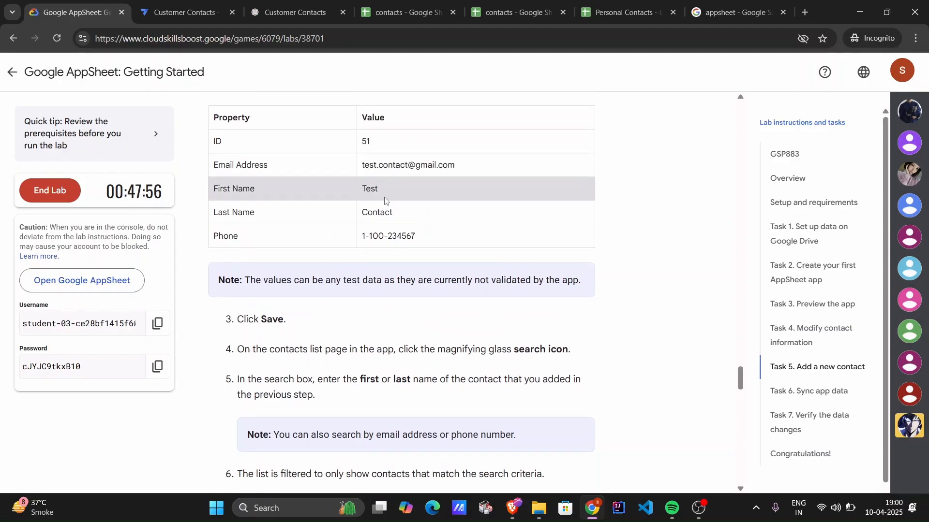
left_click_drag(382, 192, 366, 190)
left_click(367, 190)
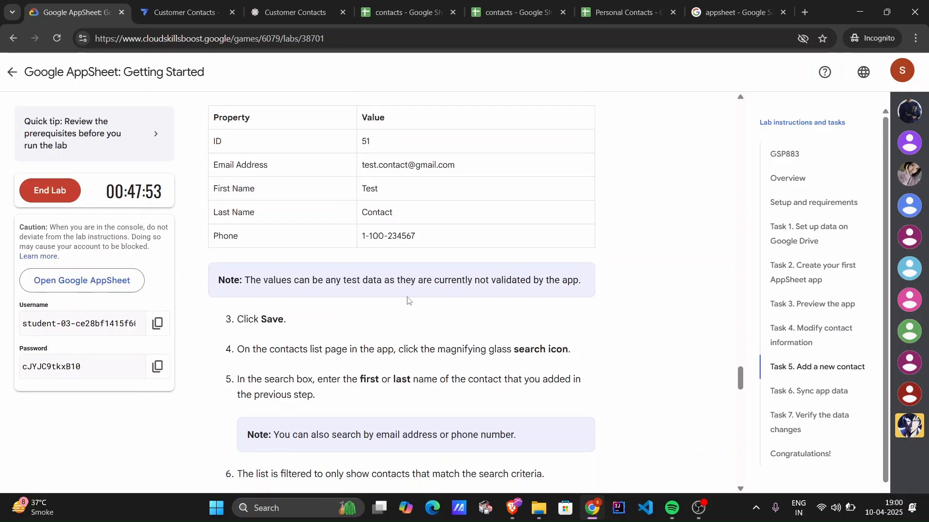
scroll(408, 297, "down", 3)
scroll(407, 297, "down", 2)
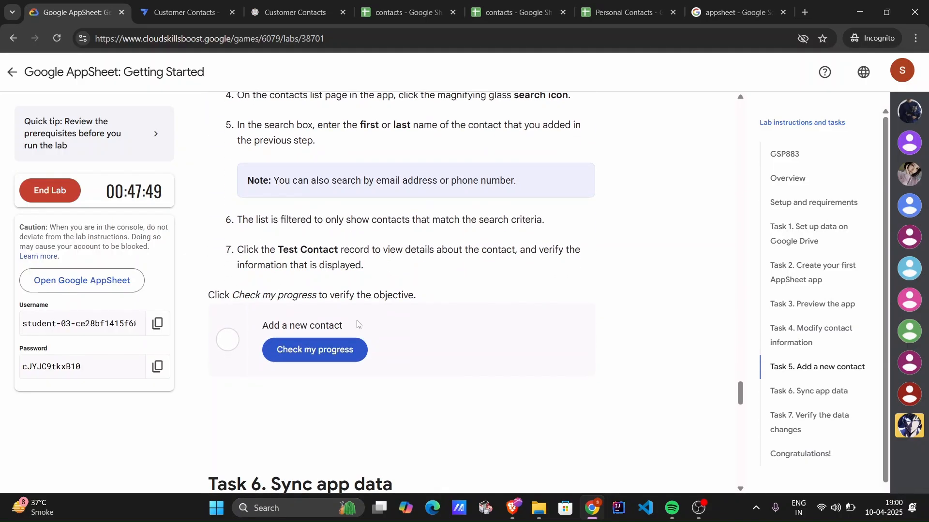
left_click(324, 351)
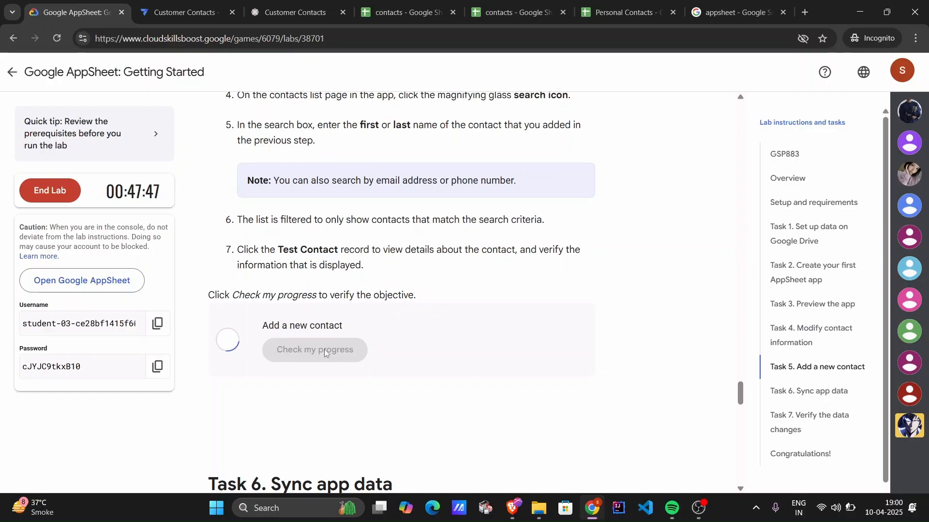
Read the Task 6 instructions on the lab page and sync the app data in the AppSheet live preview.
scroll(324, 351, "down", 6)
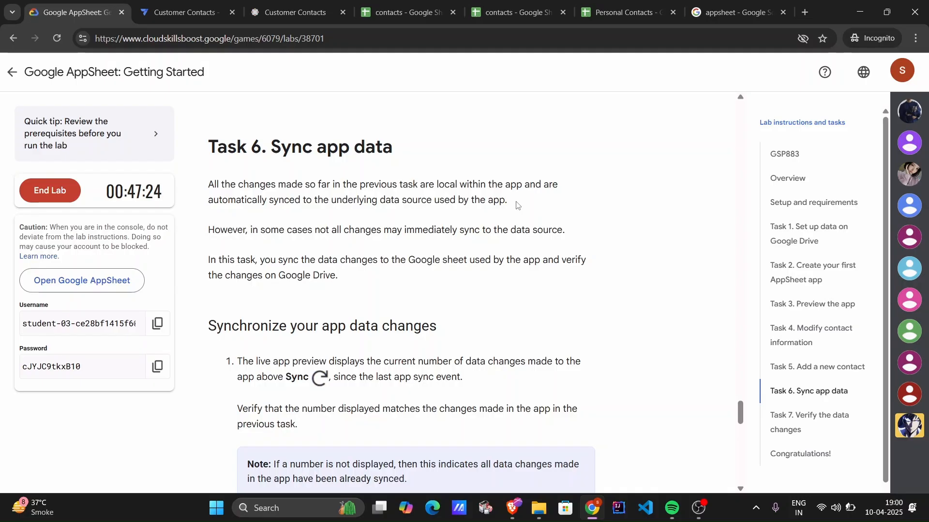
left_click(179, 9)
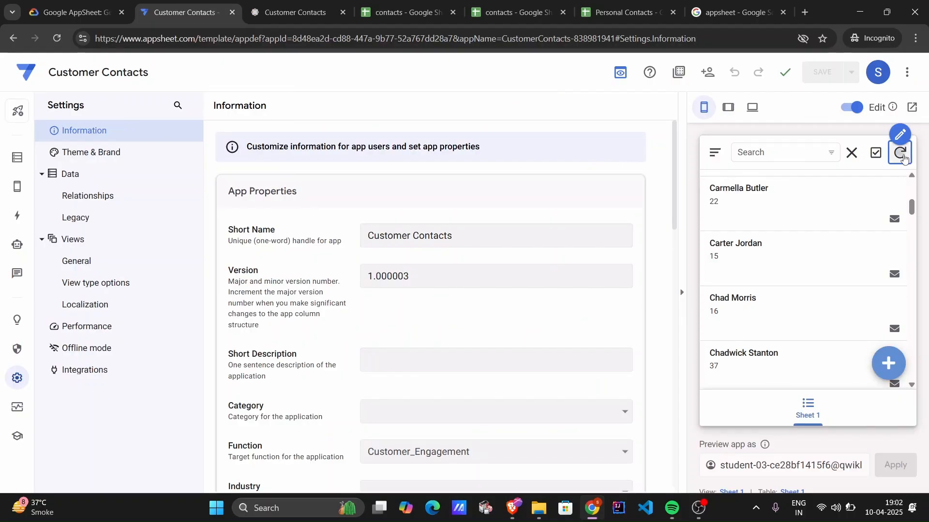
left_click(901, 154)
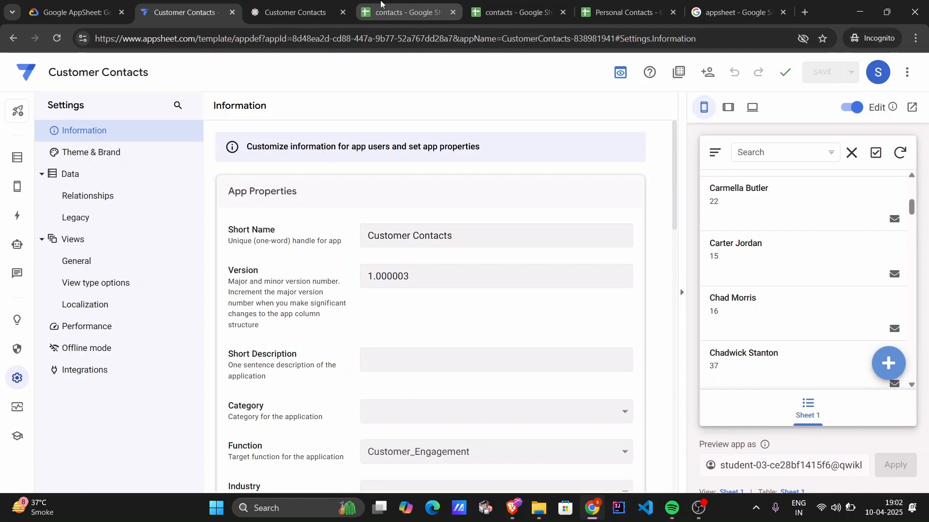
Switch to the view-only contacts spreadsheet, reload it and look for the new contact at the end of the list.
left_click(381, 3)
left_click(503, 11)
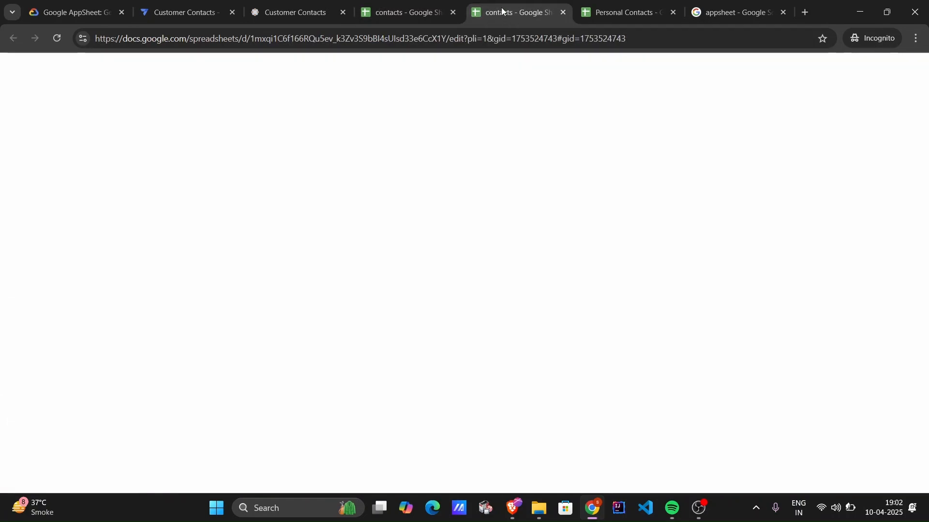
scroll(332, 236, "down", 10)
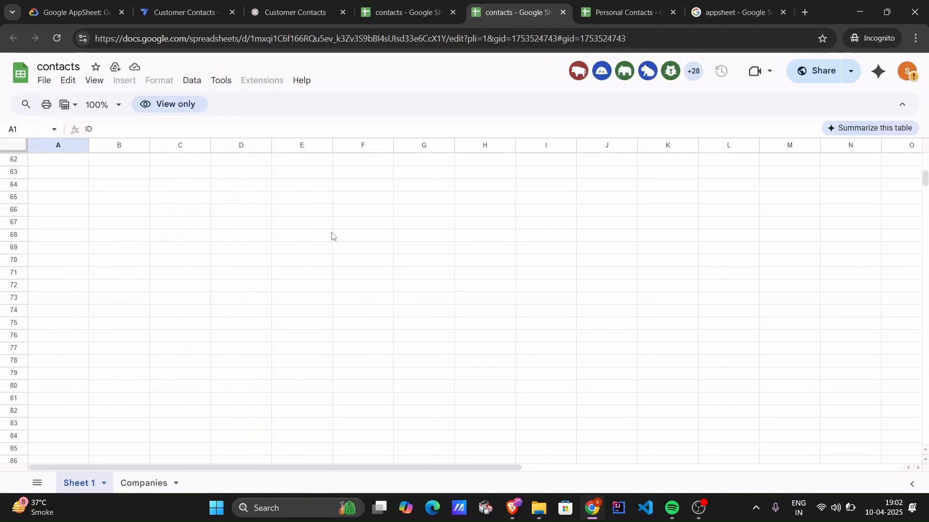
left_click(57, 40)
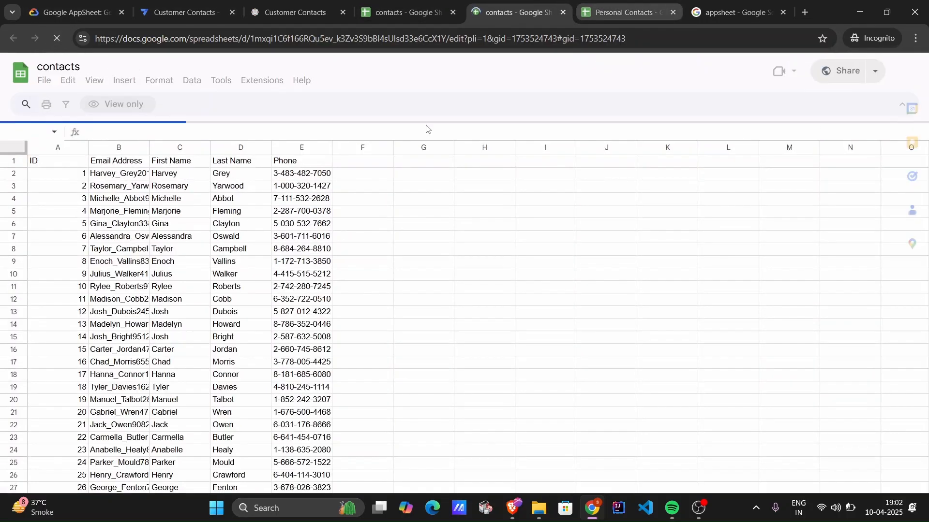
scroll(338, 234, "down", 8)
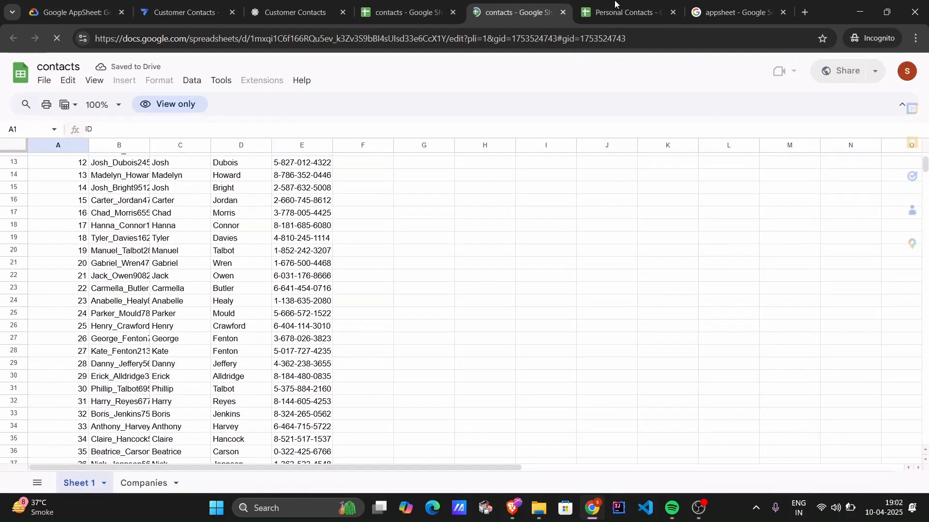
scroll(489, 249, "down", 5)
scroll(489, 248, "down", 3)
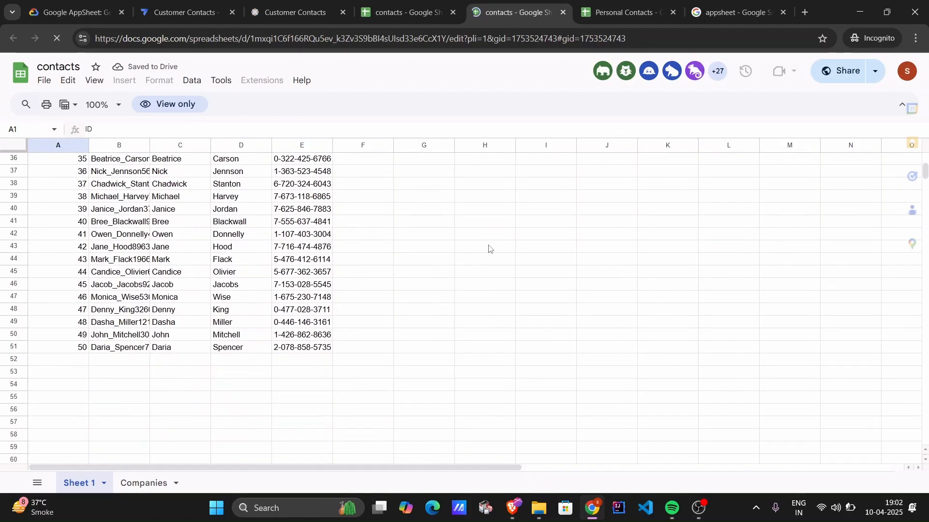
Reload the Personal Contacts spreadsheet, dismiss its security notice, check the row for contact ID 51 and return to the AppSheet editor.
left_click(620, 10)
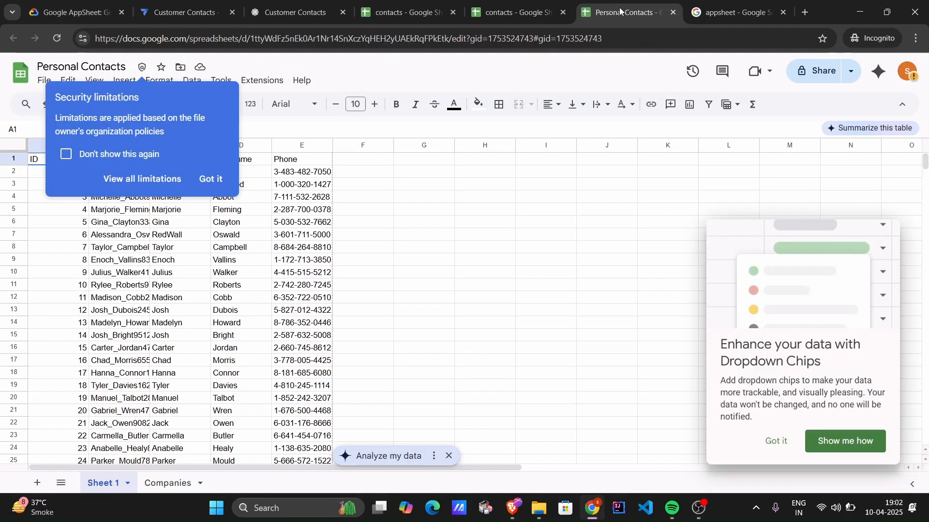
left_click(212, 180)
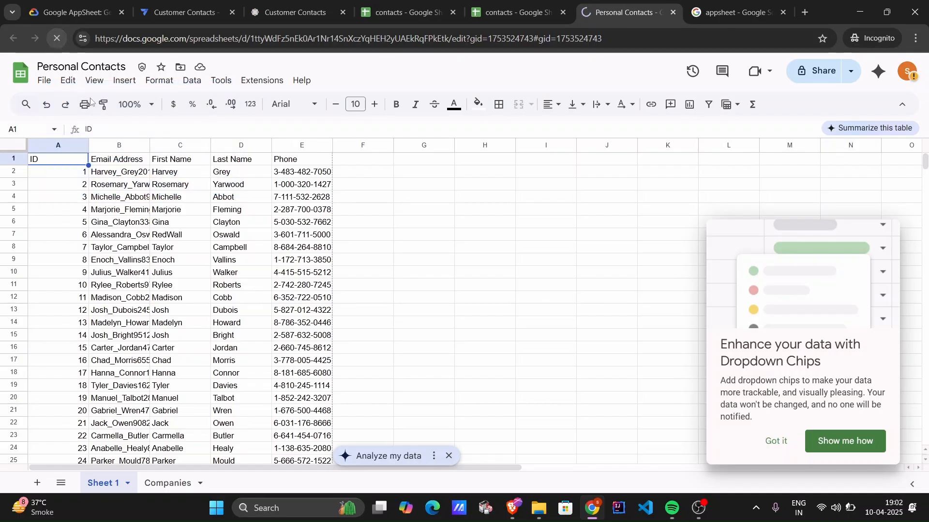
left_click(555, 3)
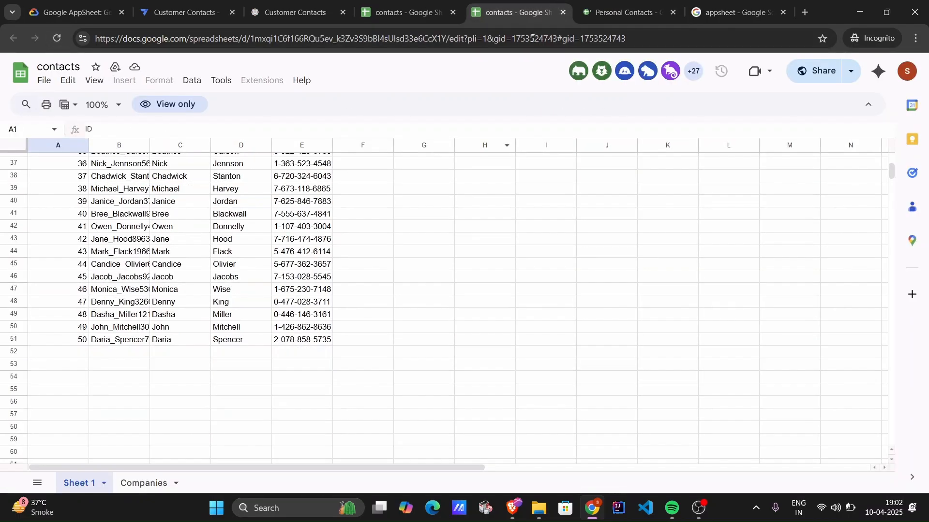
left_click(624, 12)
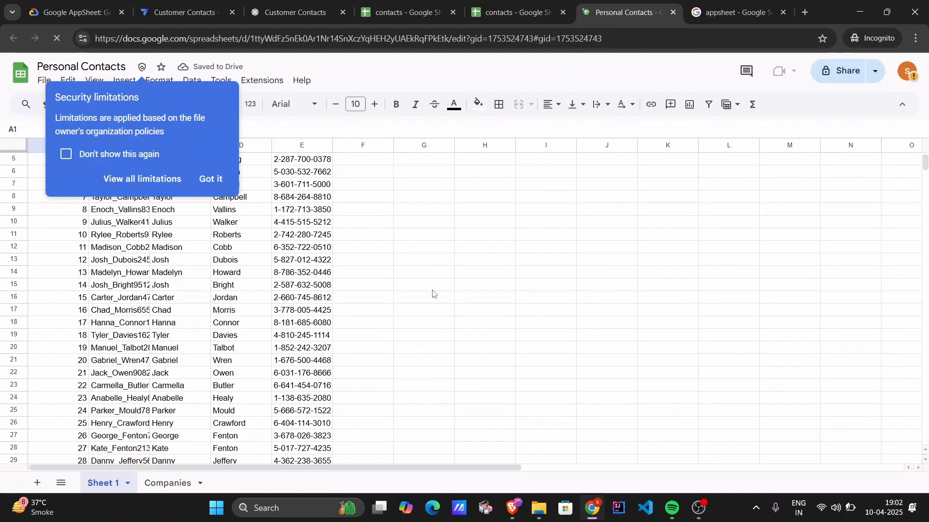
scroll(432, 294, "down", 2)
left_click(211, 179)
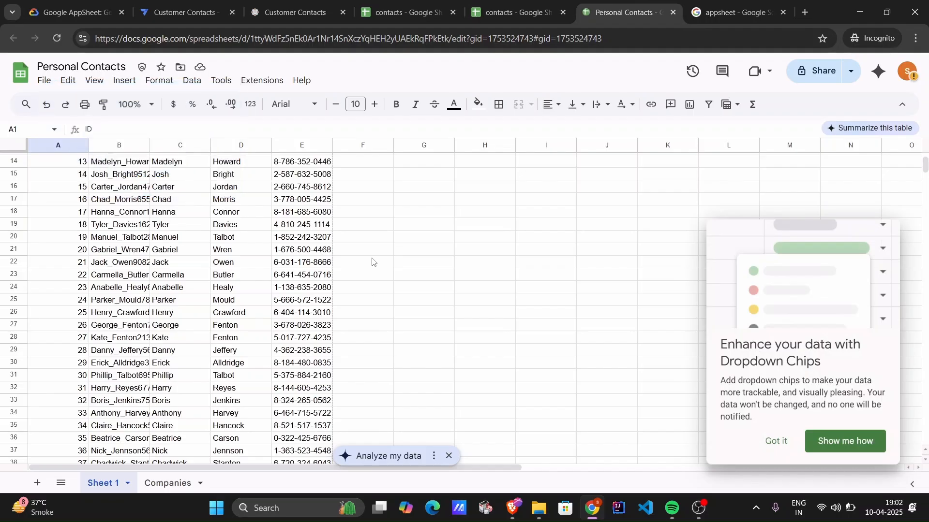
scroll(372, 261, "down", 4)
scroll(373, 262, "down", 7)
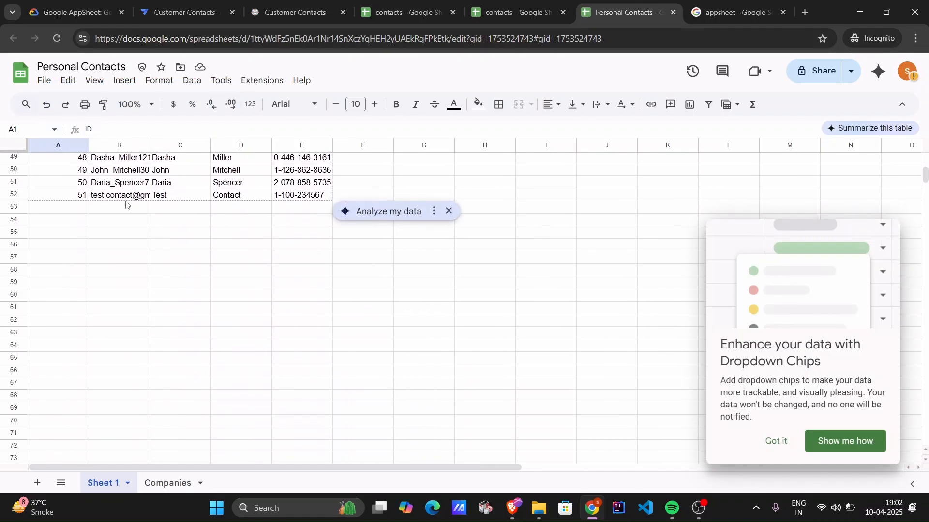
scroll(72, 211, "up", 2)
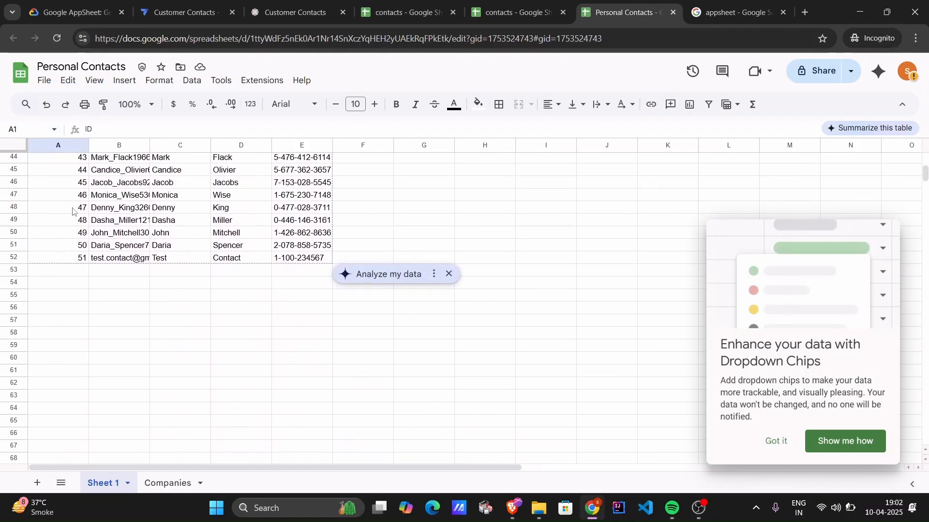
left_click(63, 261)
scroll(61, 262, "up", 5)
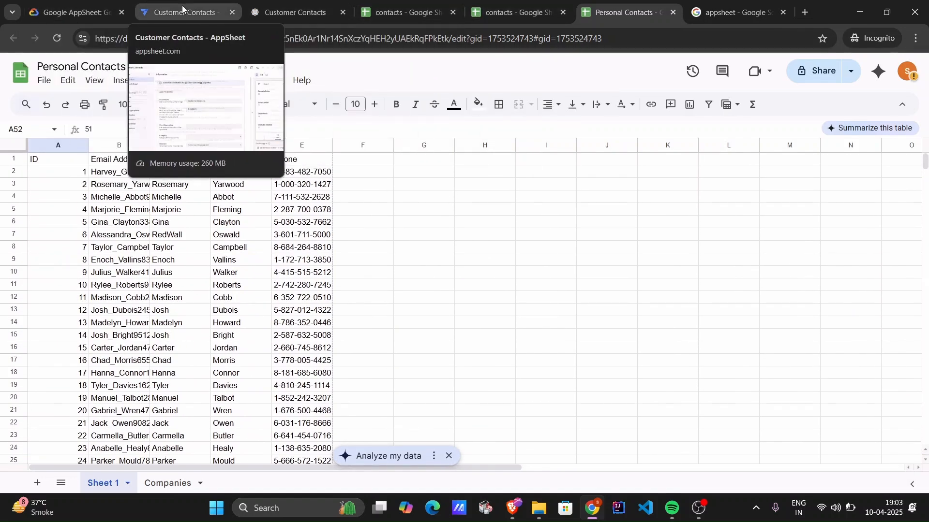
left_click(193, 10)
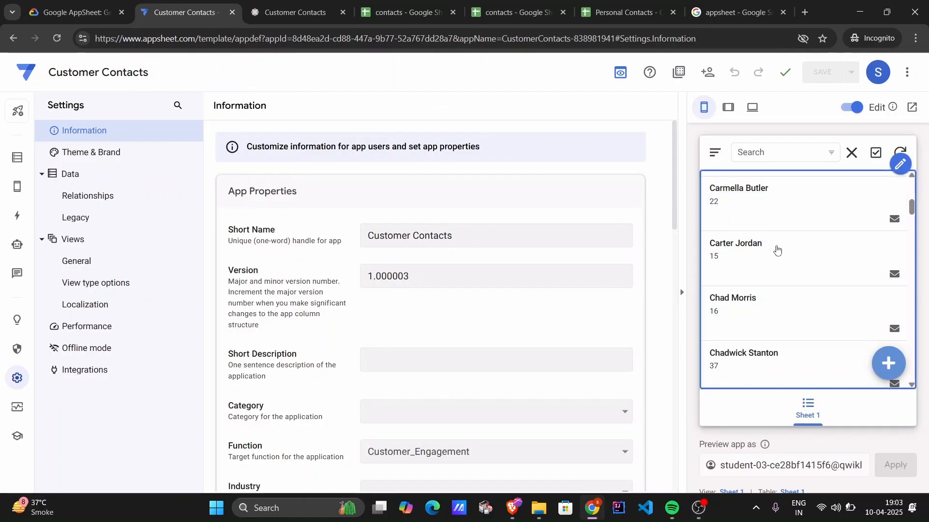
Return to the lab page and read the Task 6 sync and Task 7 data verification instructions.
left_click(49, 17)
scroll(432, 298, "down", 1)
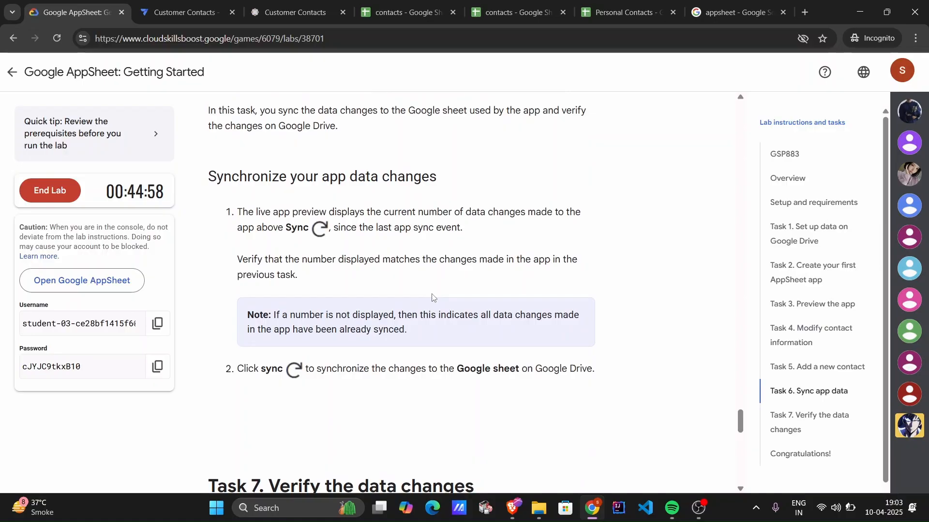
scroll(432, 298, "down", 1)
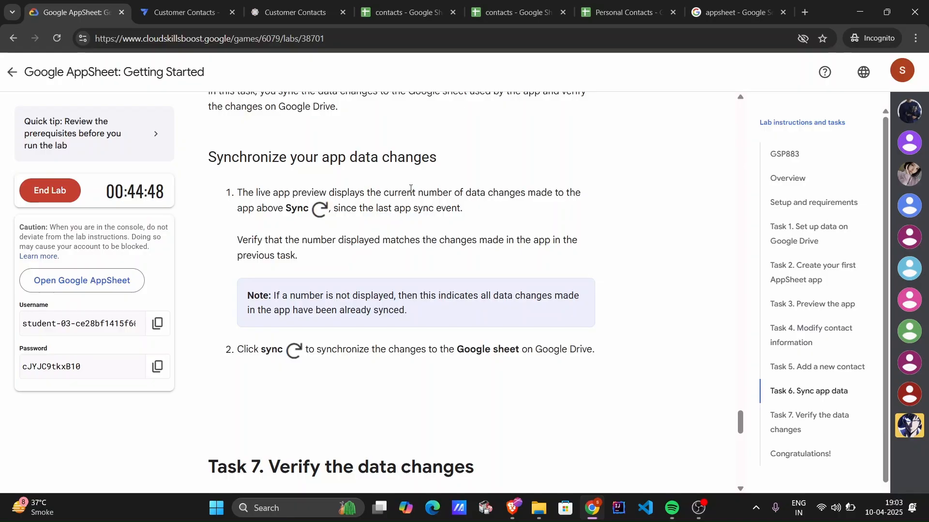
scroll(410, 189, "down", 8)
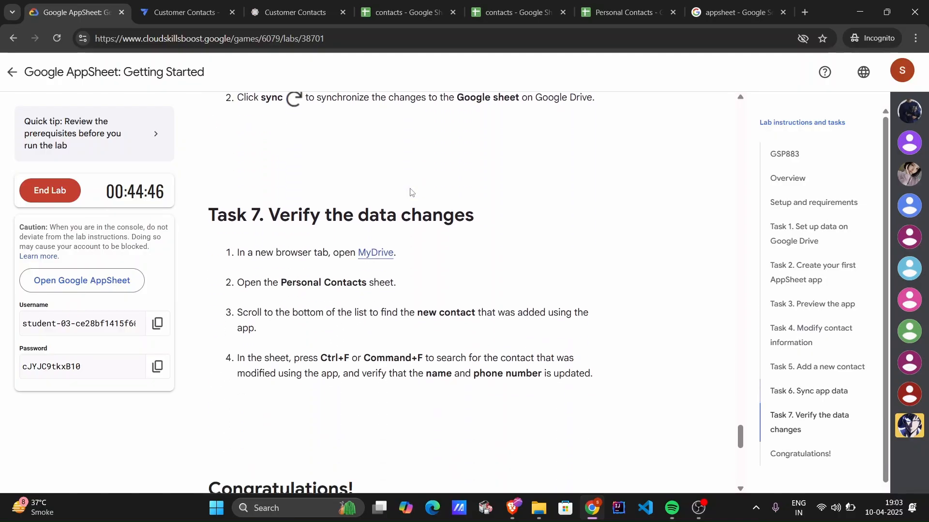
scroll(410, 191, "up", 3)
scroll(410, 192, "up", 1)
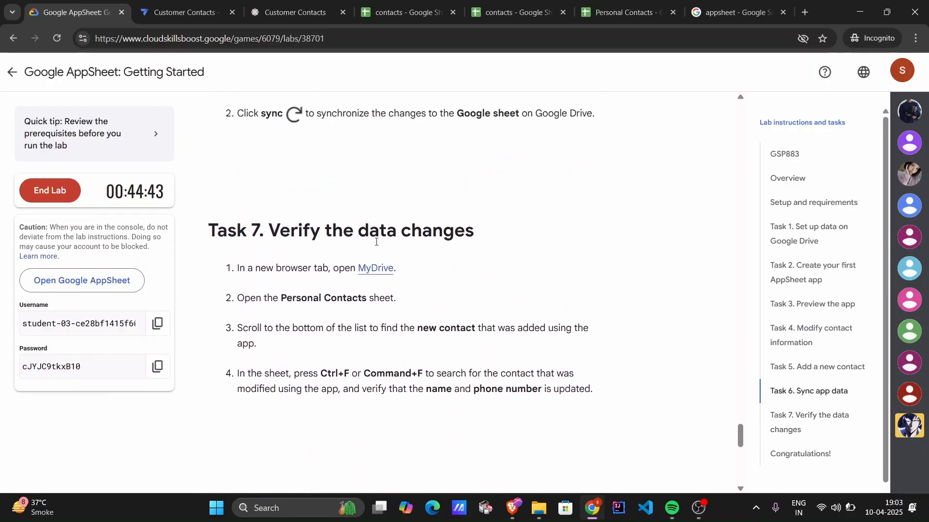
Switch to the Personal Contacts spreadsheet and check the newly added contact's row, ID 51, at the end of the list.
left_click(619, 12)
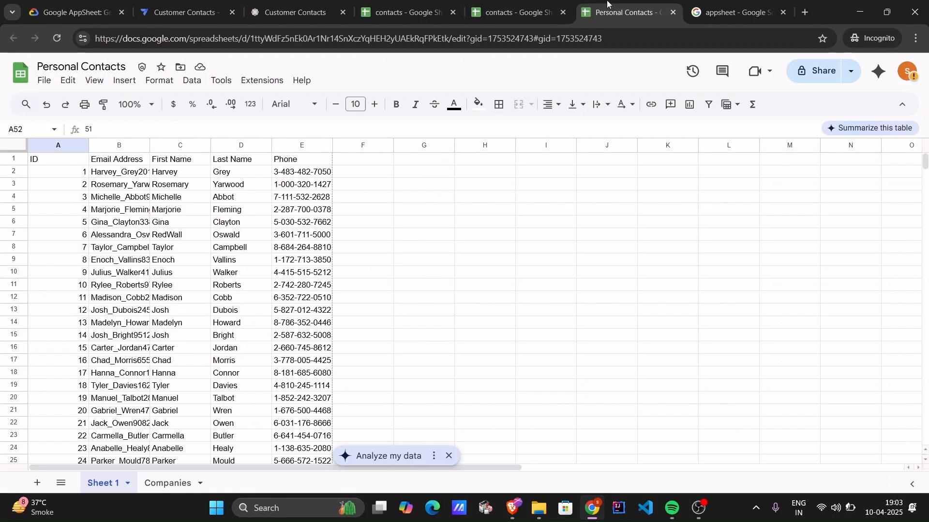
scroll(534, 300, "down", 6)
scroll(534, 300, "down", 10)
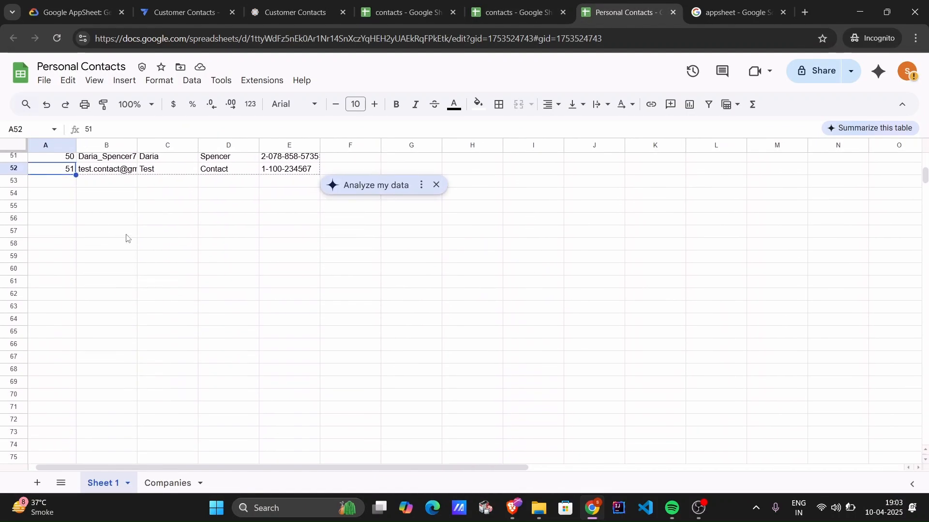
scroll(53, 231, "up", 2)
left_click_drag(66, 225, 311, 226)
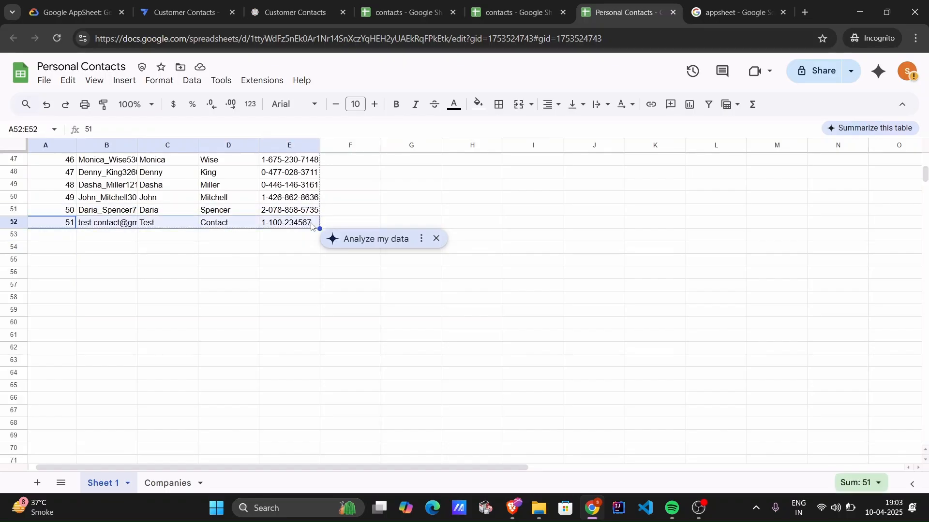
left_click(311, 226)
left_click(314, 286)
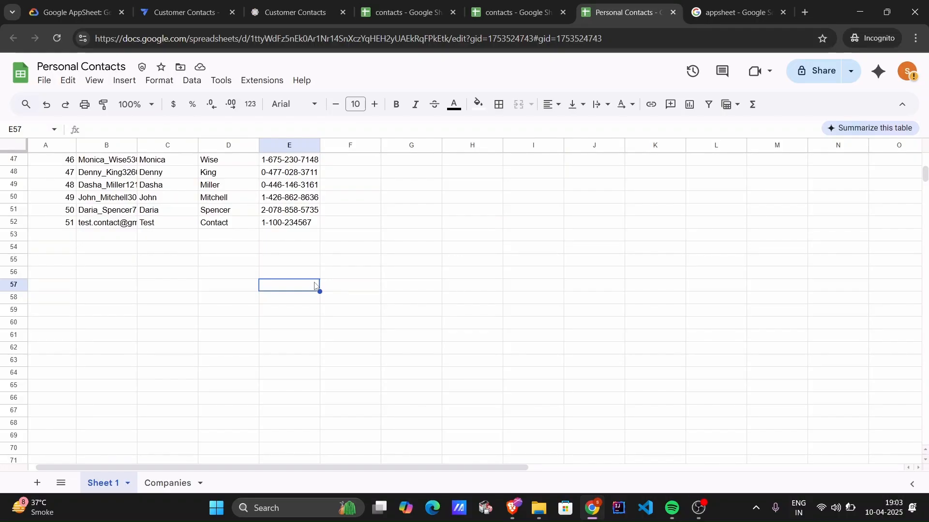
scroll(315, 285, "down", 1)
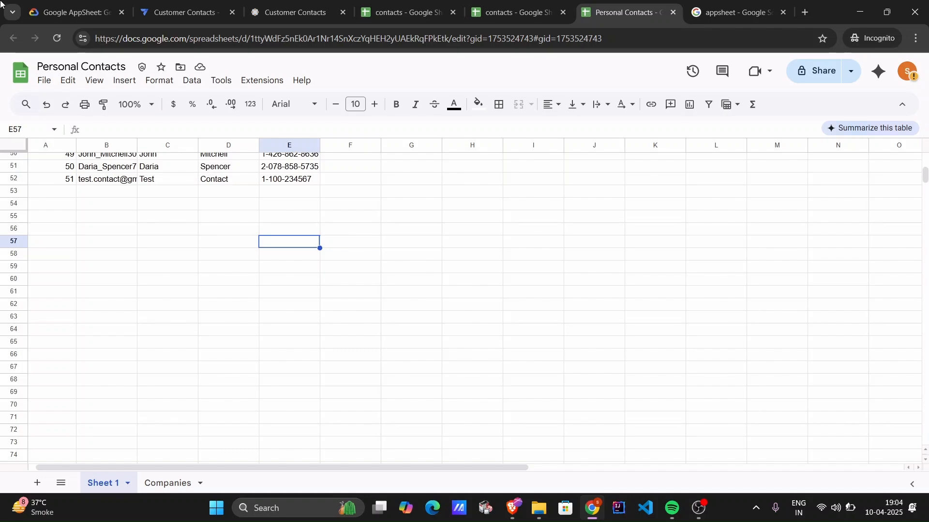
Return to the lab page, go through the remaining instructions and end the lab.
left_click(48, 10)
scroll(376, 217, "down", 5)
scroll(375, 217, "down", 1)
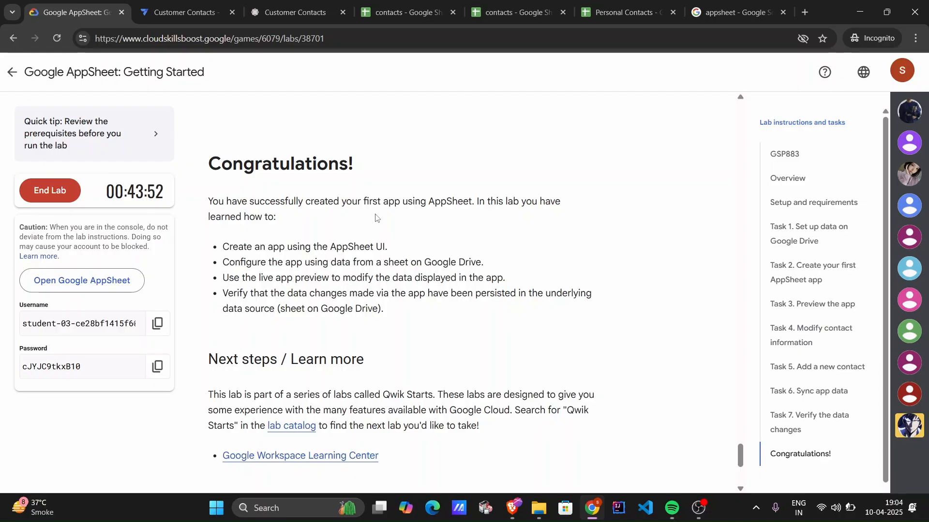
left_click(63, 192)
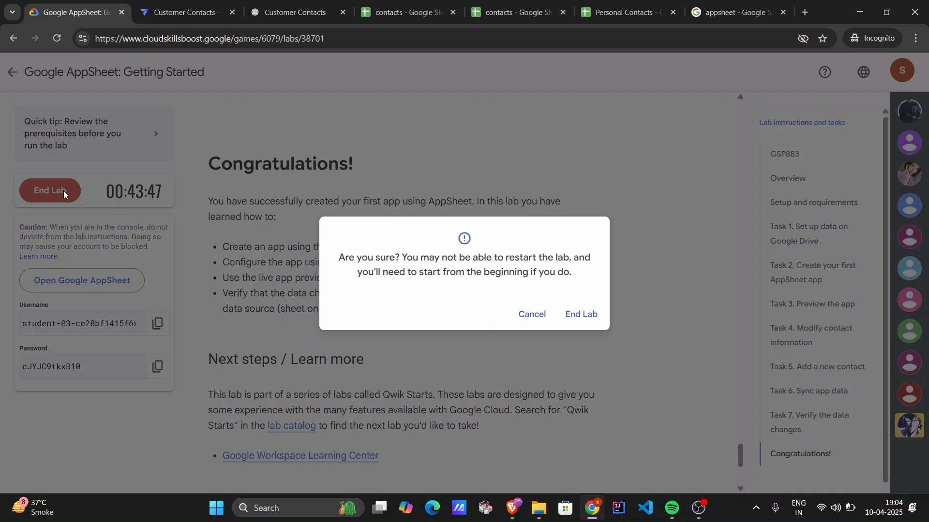
left_click(582, 315)
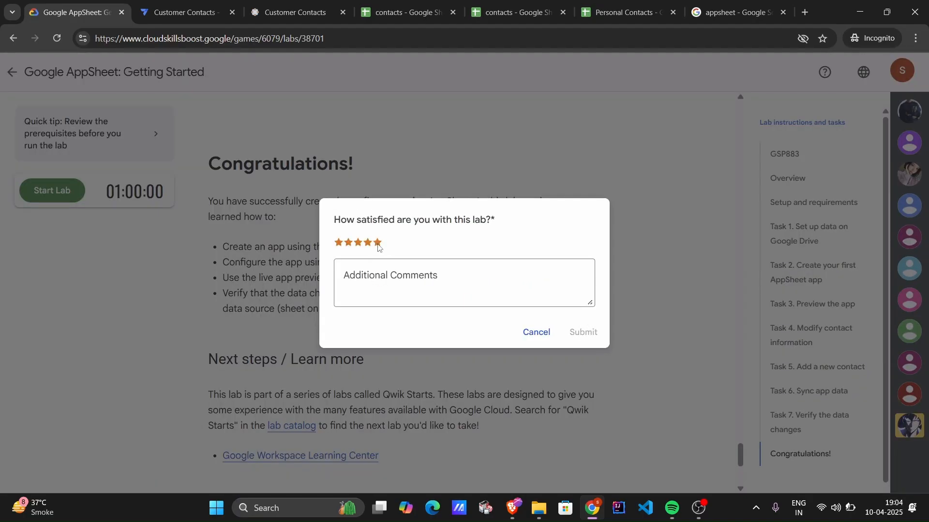
Rate the lab five stars, add the comment "Good" and submit the review.
left_click(378, 242)
left_click(395, 276)
type("Good")
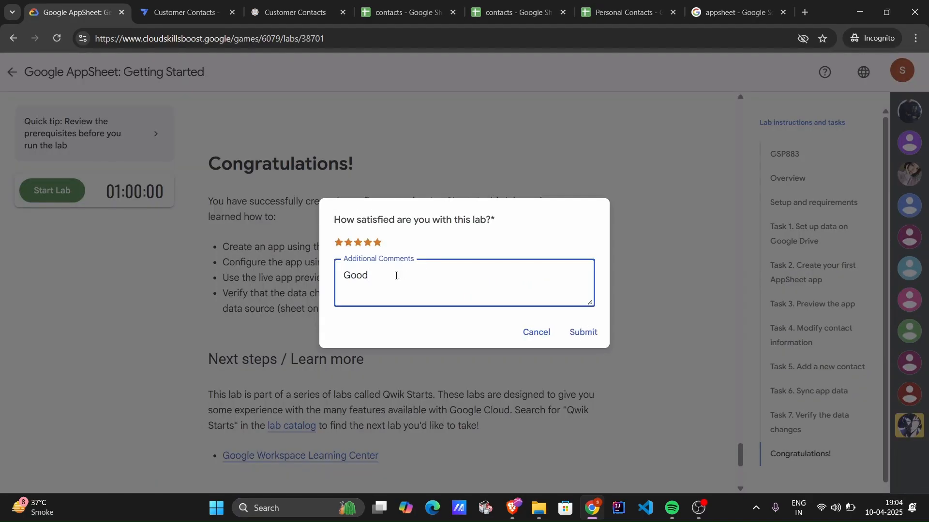
left_click(585, 332)
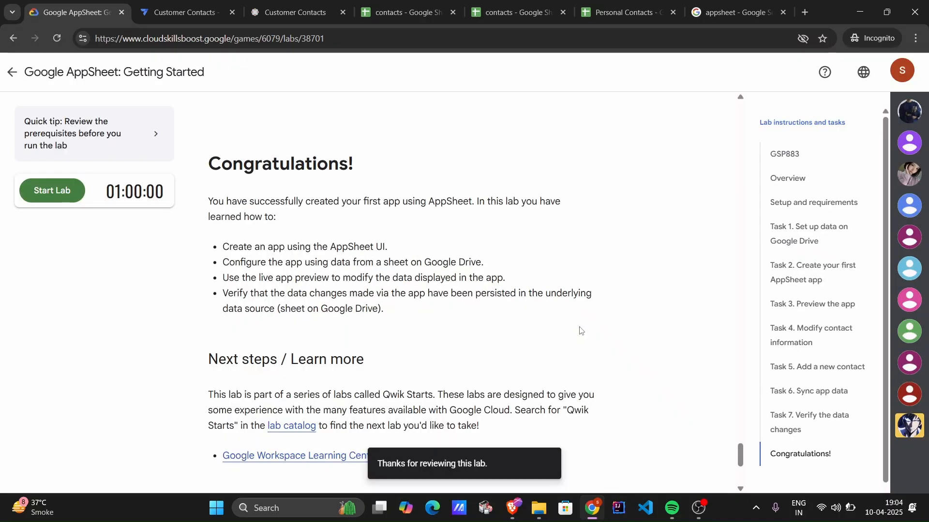
scroll(535, 243, "up", 20)
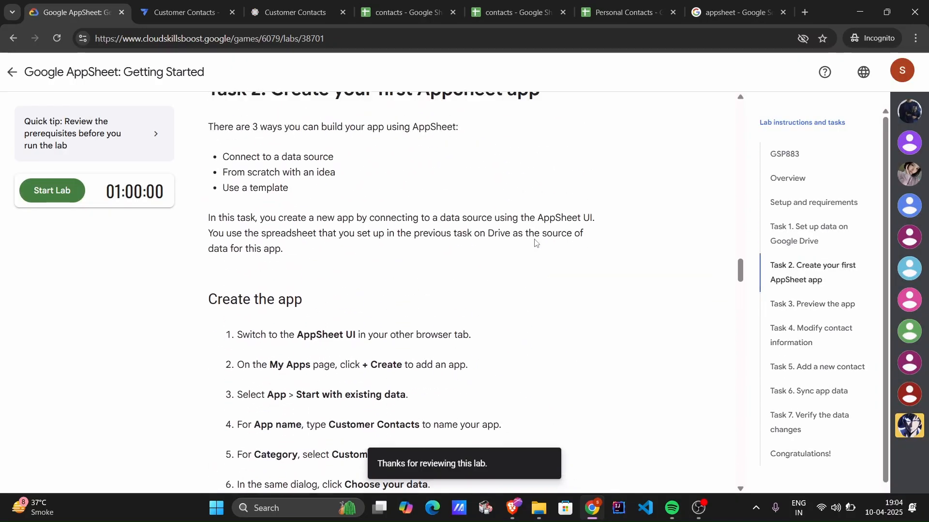
scroll(535, 243, "up", 15)
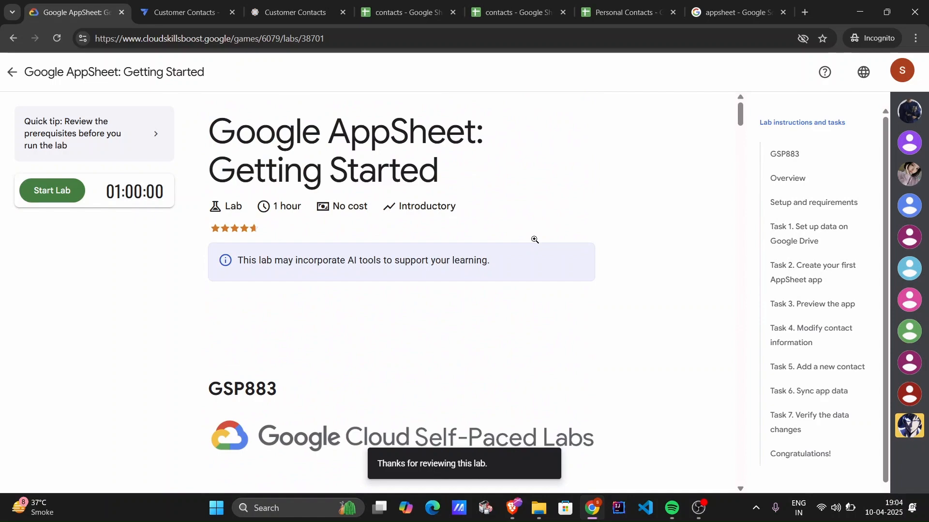
left_click(699, 508)
left_click(658, 310)
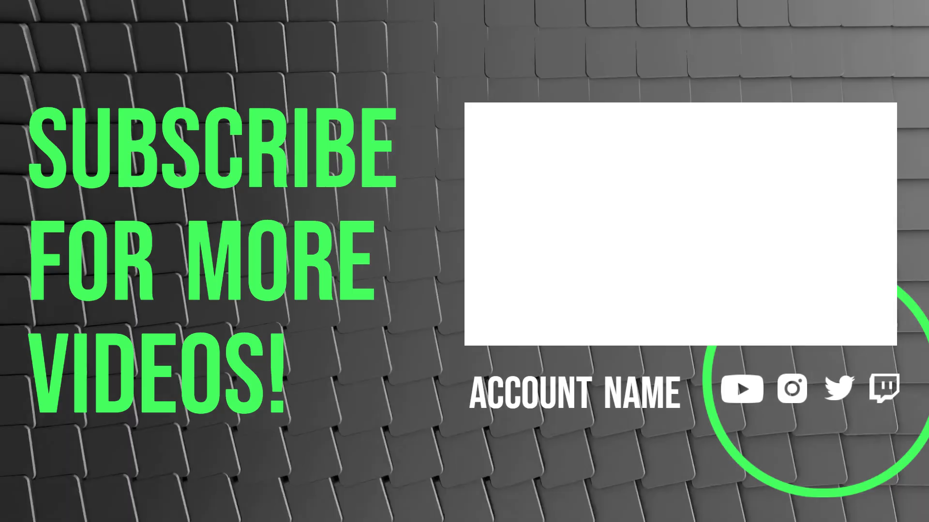